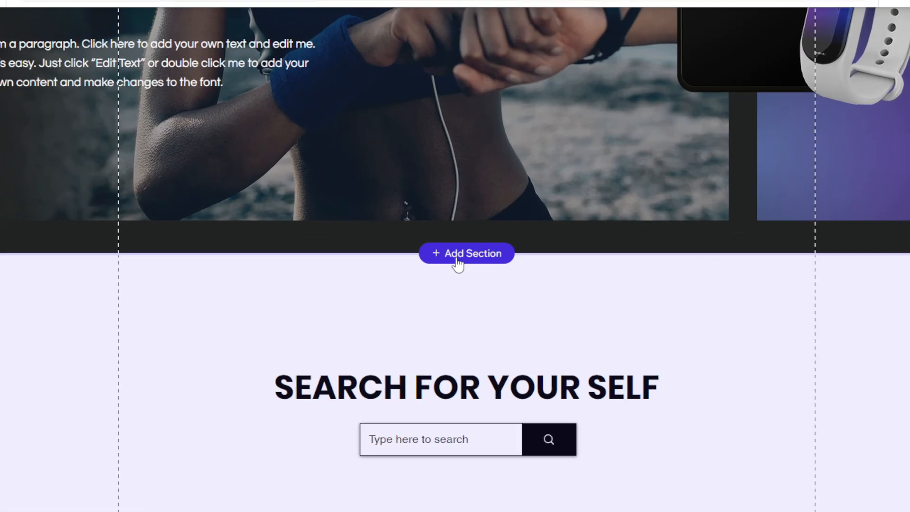
Add a blank section above the "SEARCH FOR YOUR SELF" section and set its background colour to white (#FFFFFF) at 100% opacity.
left_click(435, 248)
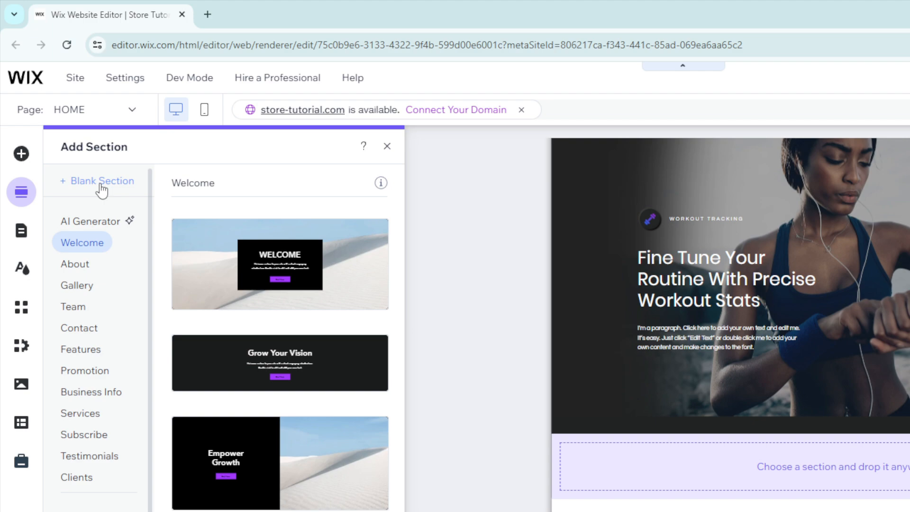
left_click(100, 183)
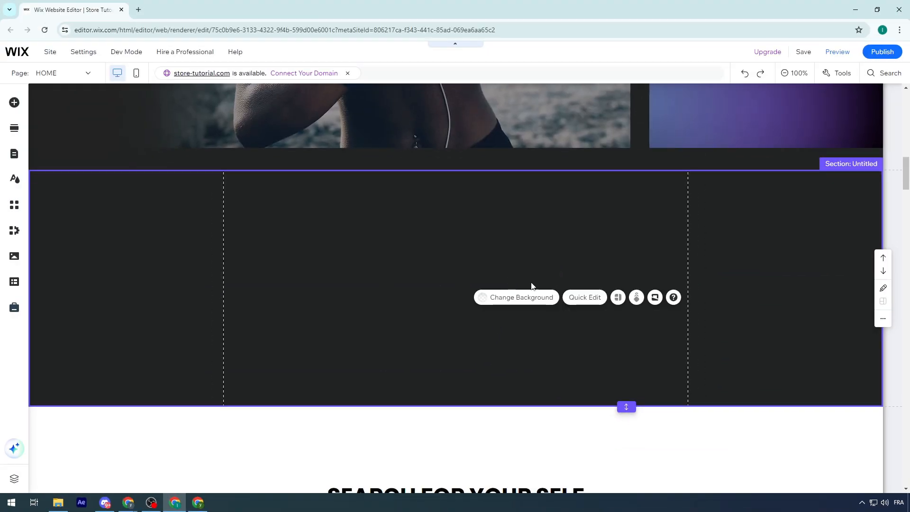
left_click(531, 297)
left_click(352, 277)
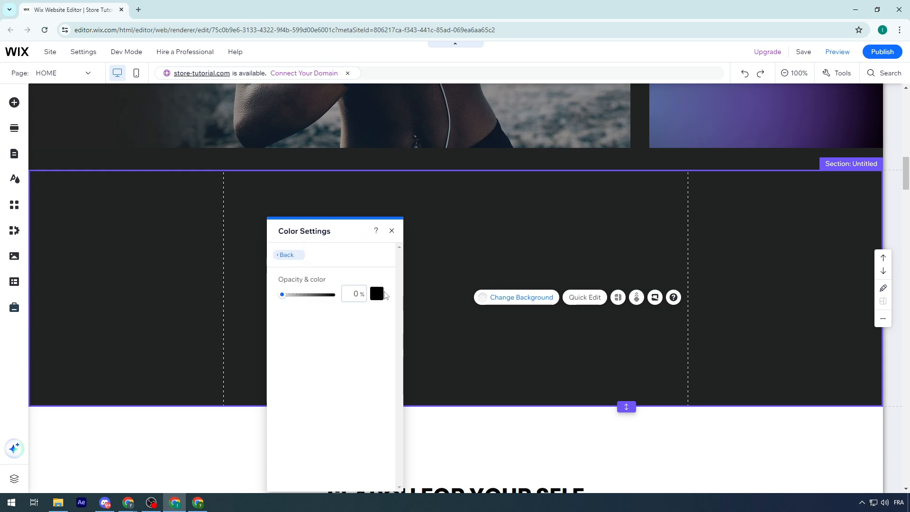
left_click(379, 294)
left_click(475, 368)
left_click(537, 240)
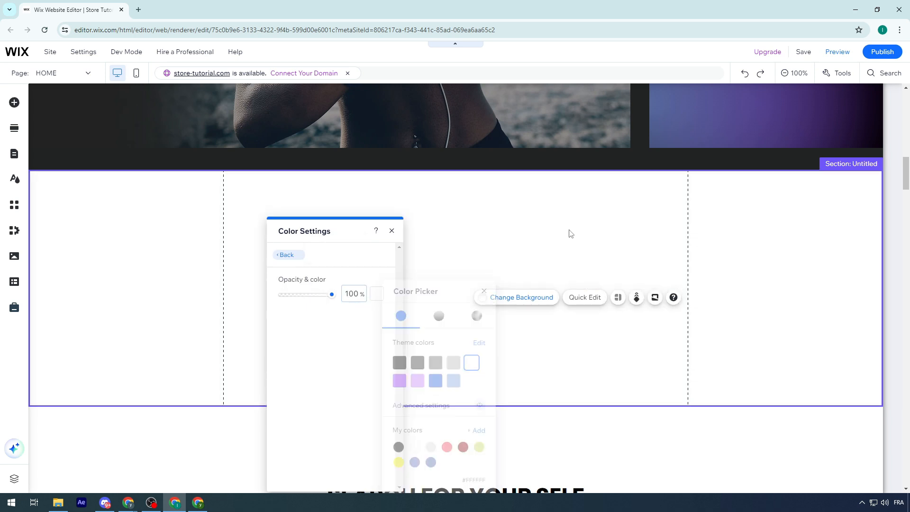
left_click(392, 231)
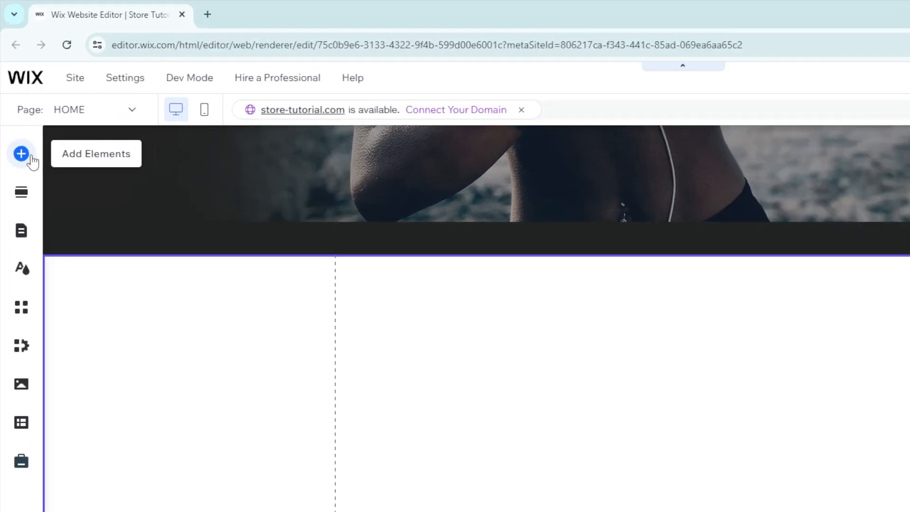
Add an Embed HTML element to the new blank section.
left_click(25, 159)
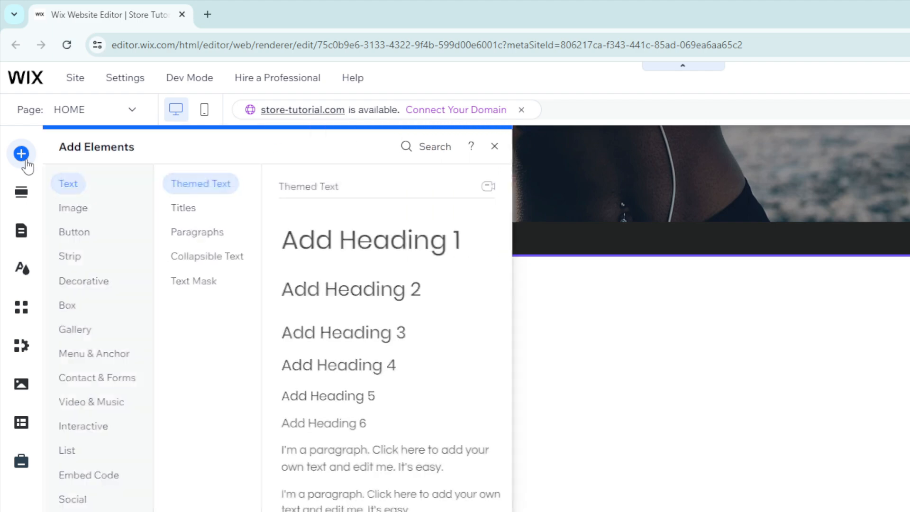
left_click(81, 209)
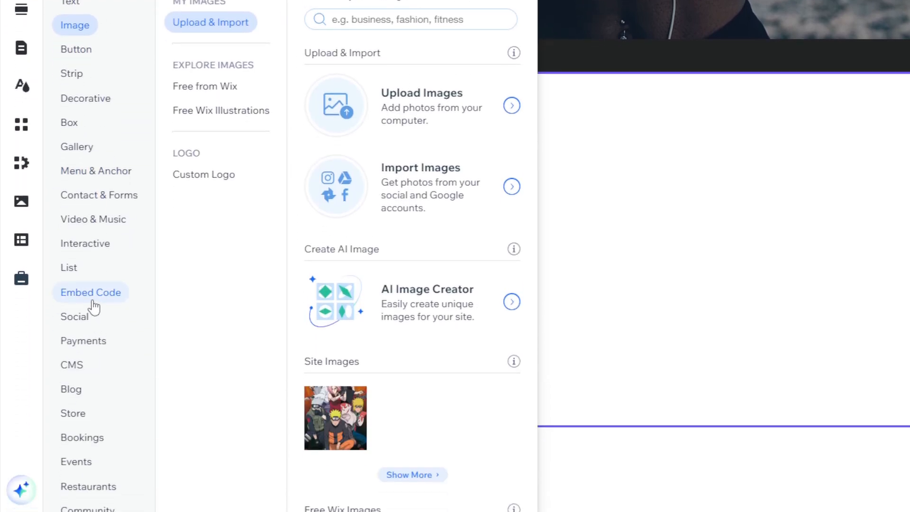
left_click(93, 304)
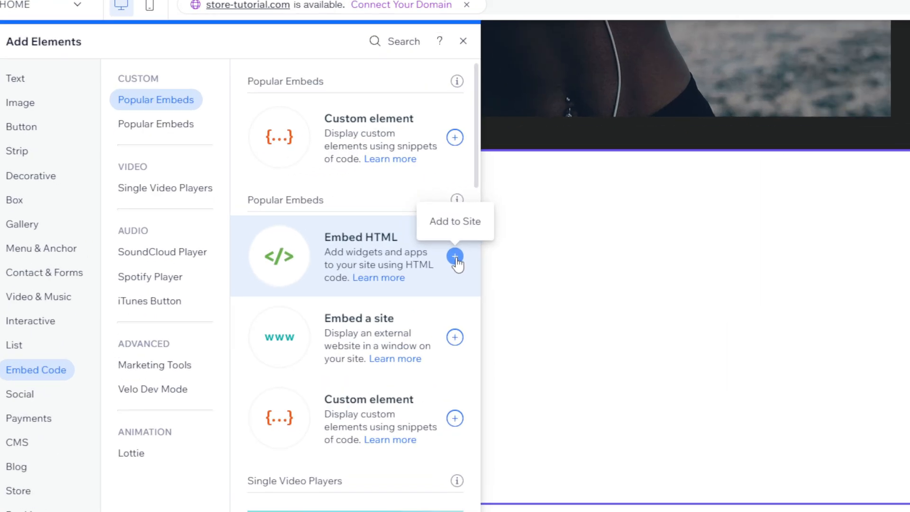
left_click(454, 256)
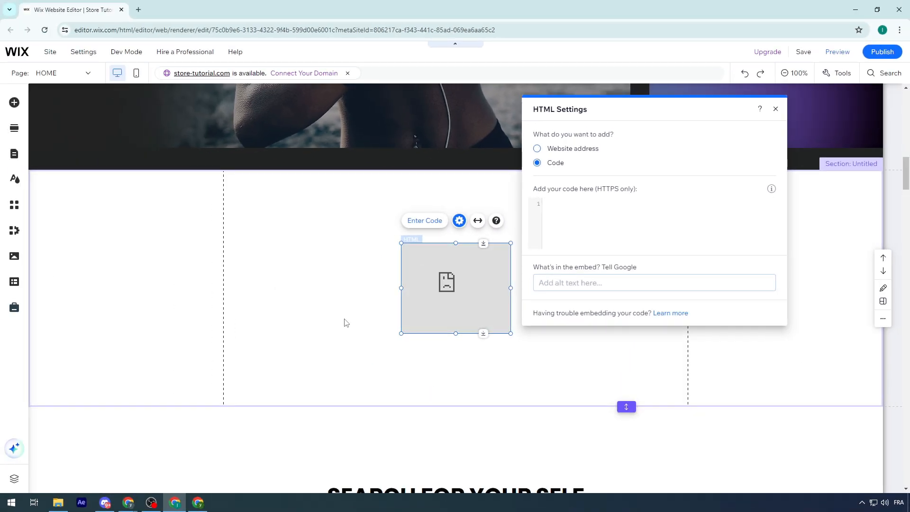
Switch to ChatGPT and send "give me a script about food neutrition in HTML with calories and protein and everything that is important".
mouse_move(128, 501)
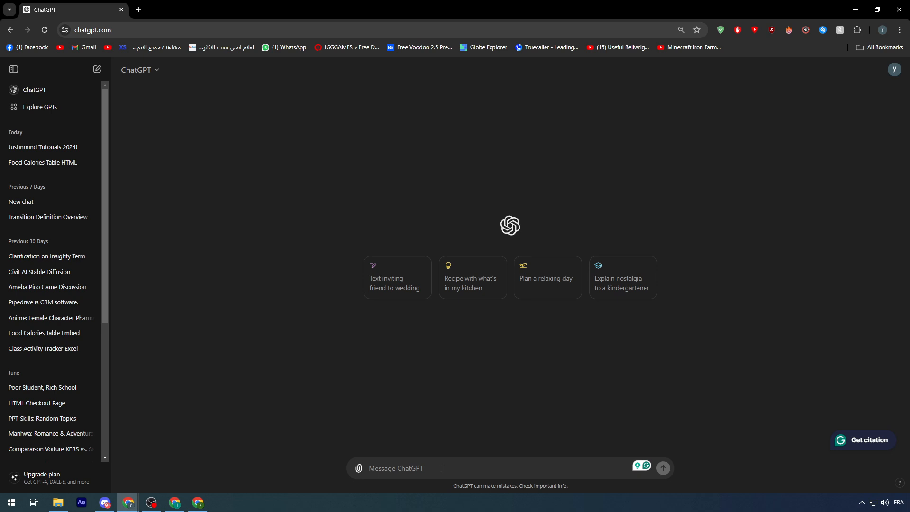
type("iv")
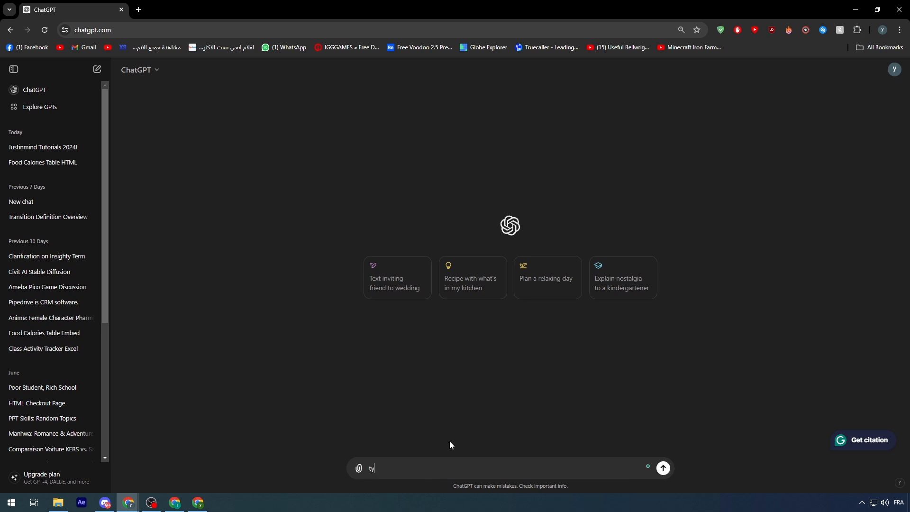
key("BackSpace")
key("BackSpace")
type("give me a script about food neutrition in HTML ")
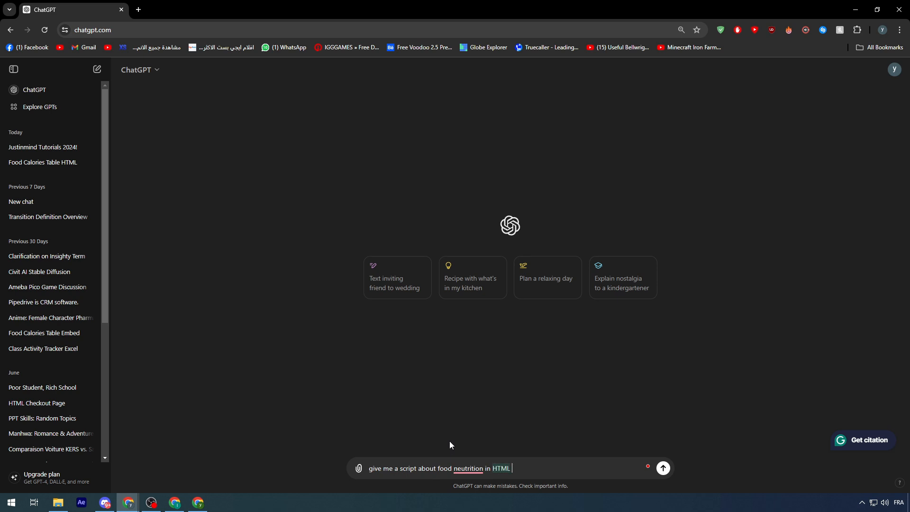
type("with calories and protein and everything that")
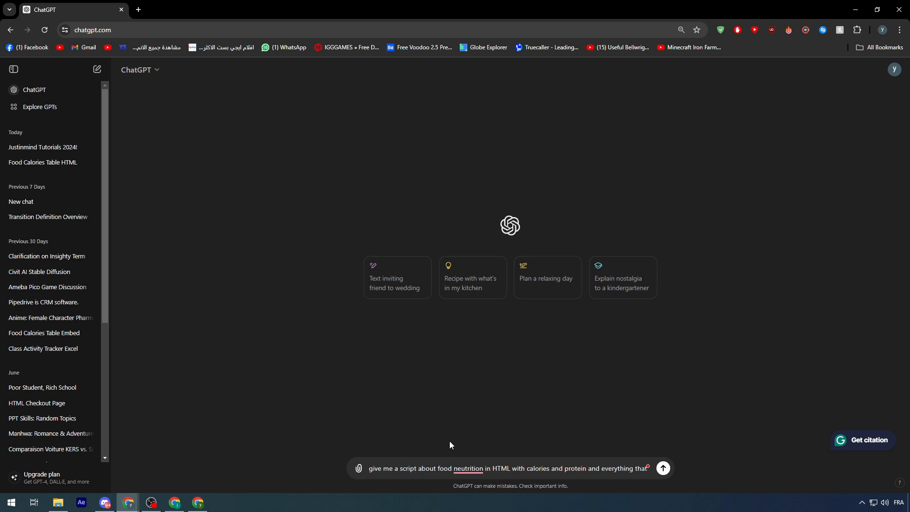
type(" is importa")
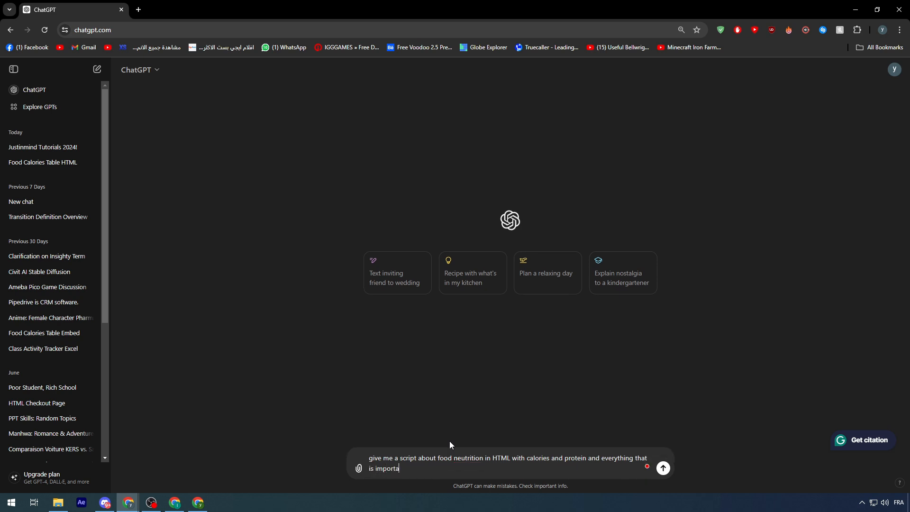
type("nt")
key("Return")
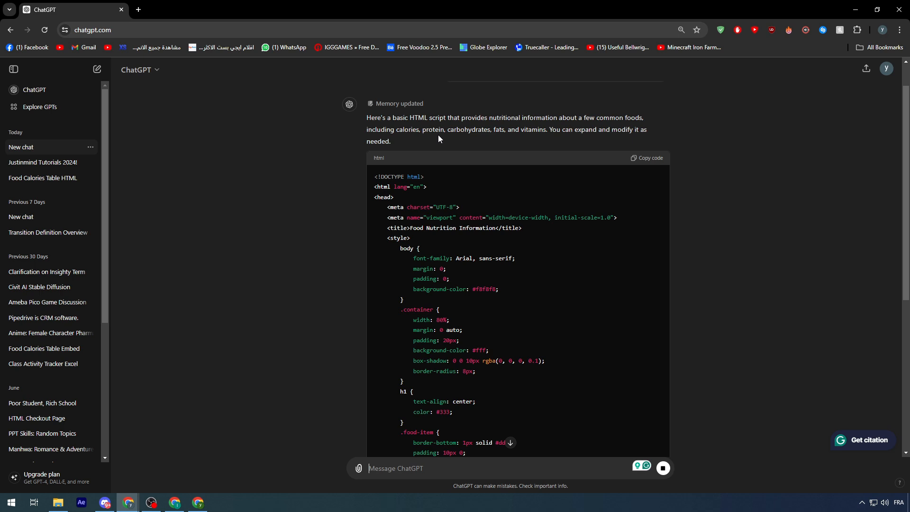
Review the generated food nutrition HTML script and copy its full code.
scroll(425, 240, "down", 7)
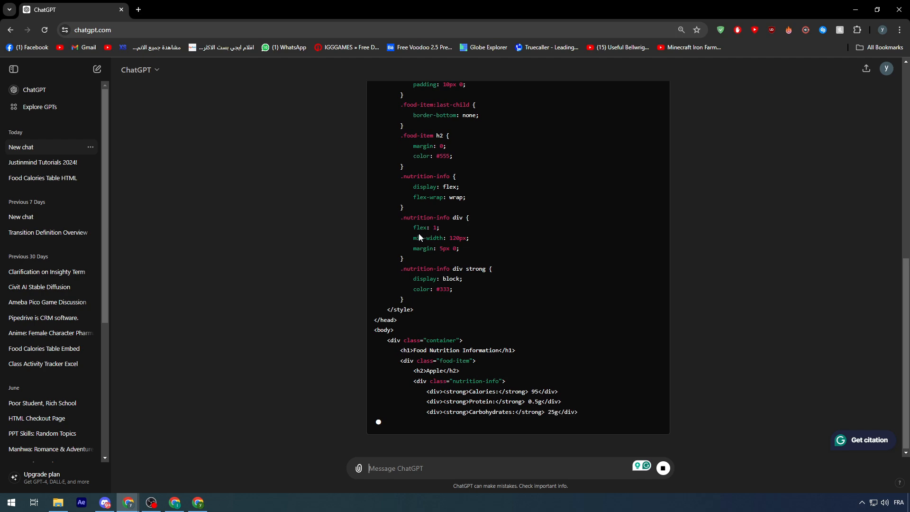
scroll(573, 232, "up", 10)
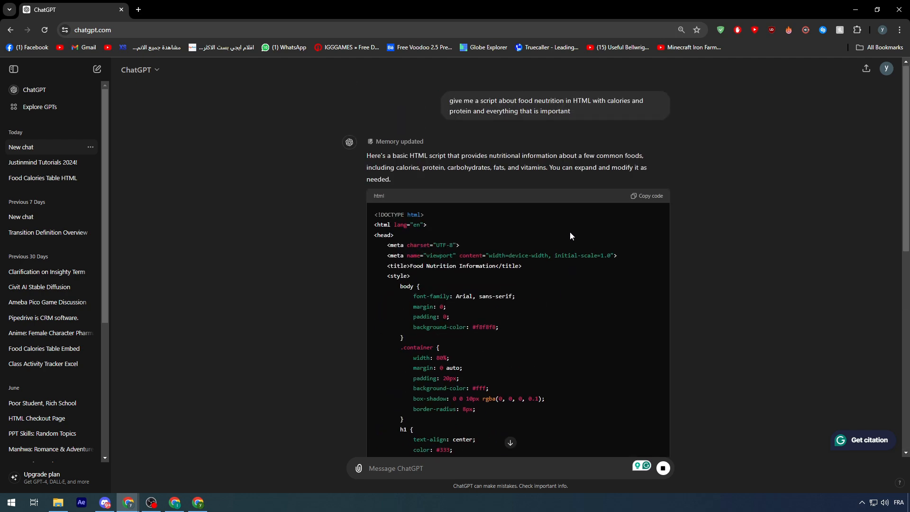
scroll(555, 230, "down", 10)
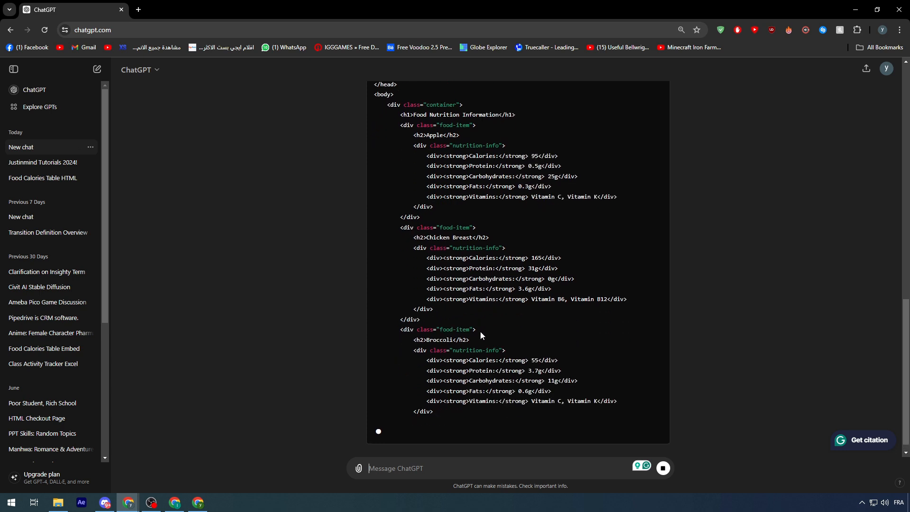
scroll(513, 359, "up", 15)
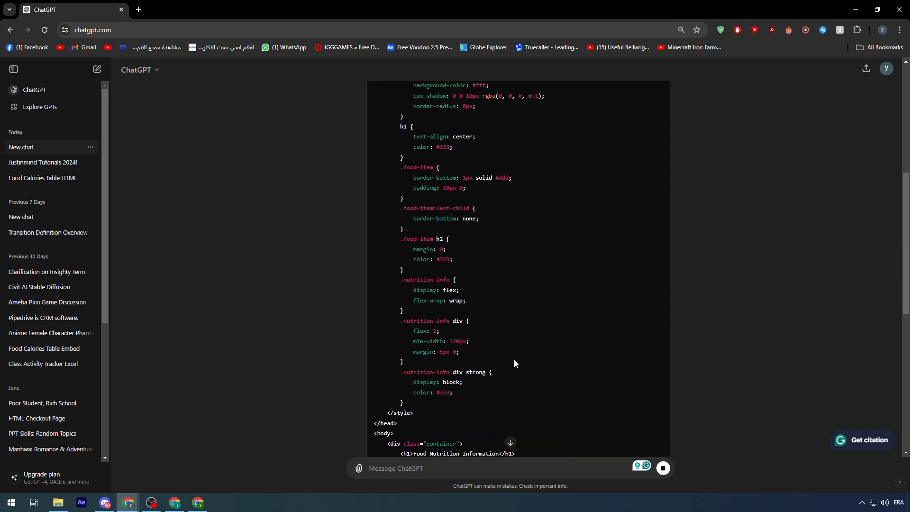
scroll(506, 351, "down", 15)
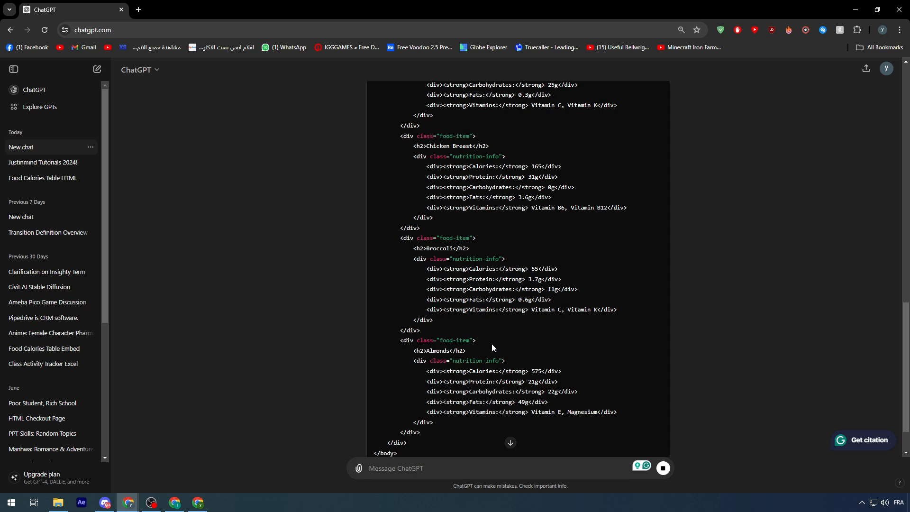
scroll(493, 354, "up", 12)
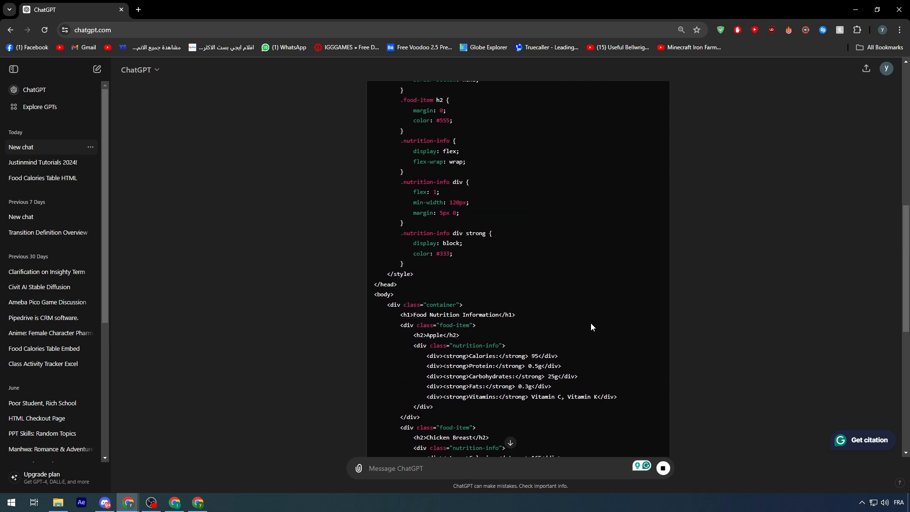
scroll(593, 319, "up", 3)
left_click(645, 196)
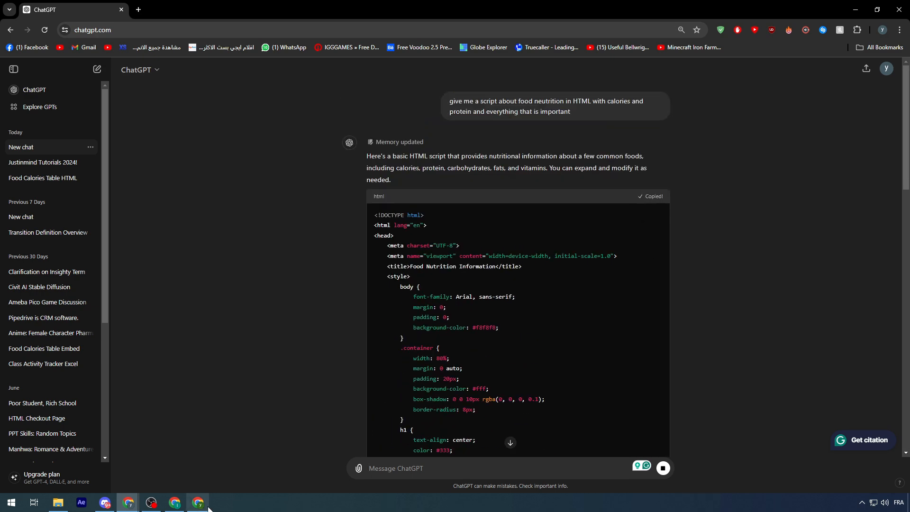
Switch back to the Wix editor, paste the copied code into the HTML element's settings and apply it.
left_click(183, 502)
left_click(582, 230)
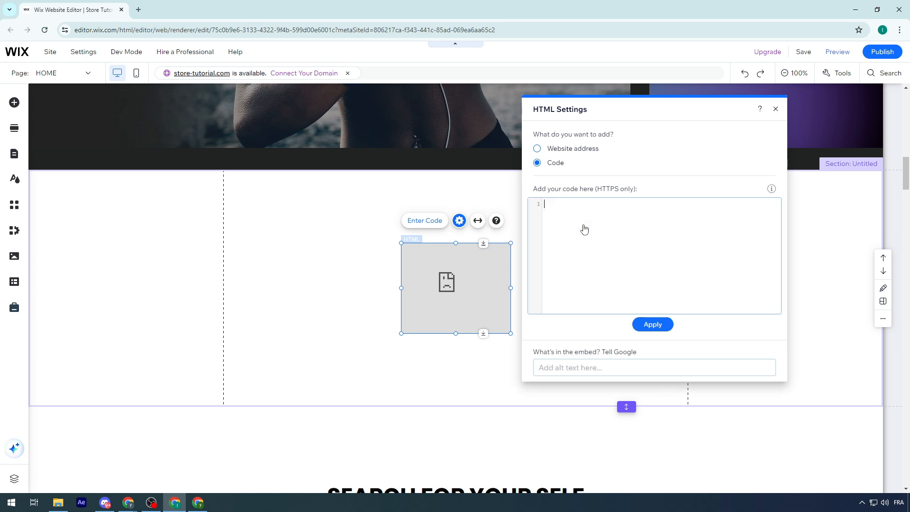
key("ctrl+v")
left_click(551, 191)
key("ctrl+a")
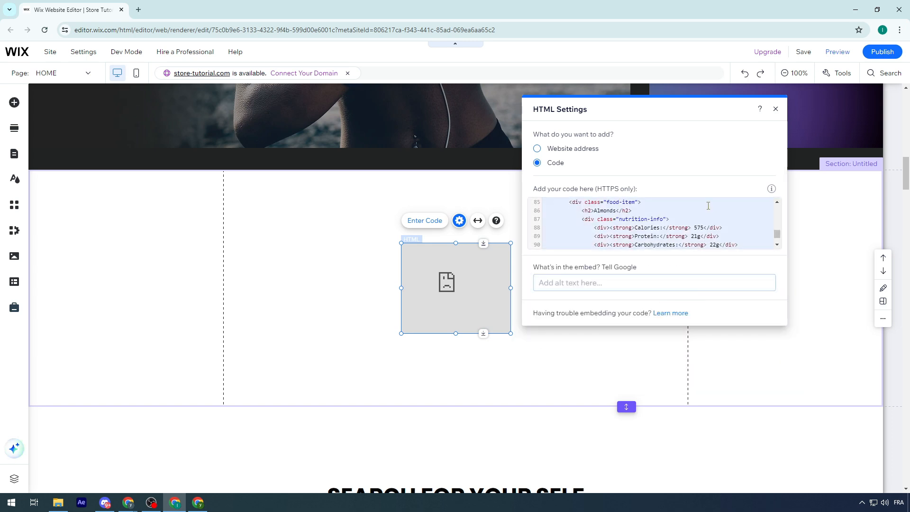
scroll(706, 205, "down", 2)
left_click(692, 223)
left_click(653, 323)
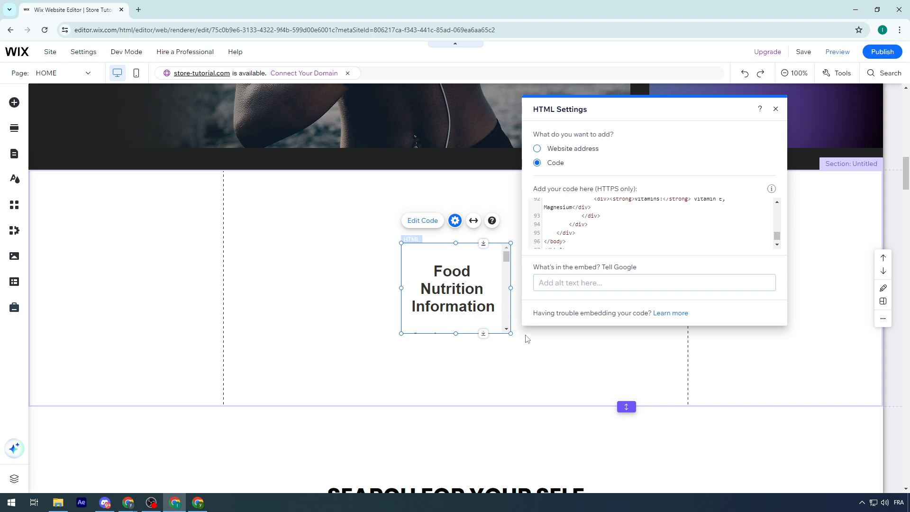
left_click(610, 343)
Extend the height of the section holding the HTML embed to about 904 px.
left_click(471, 314)
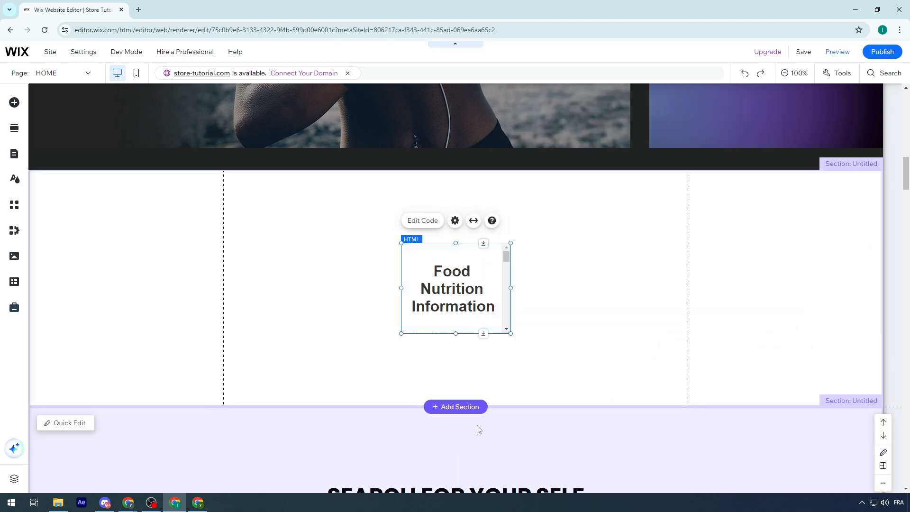
left_click(803, 321)
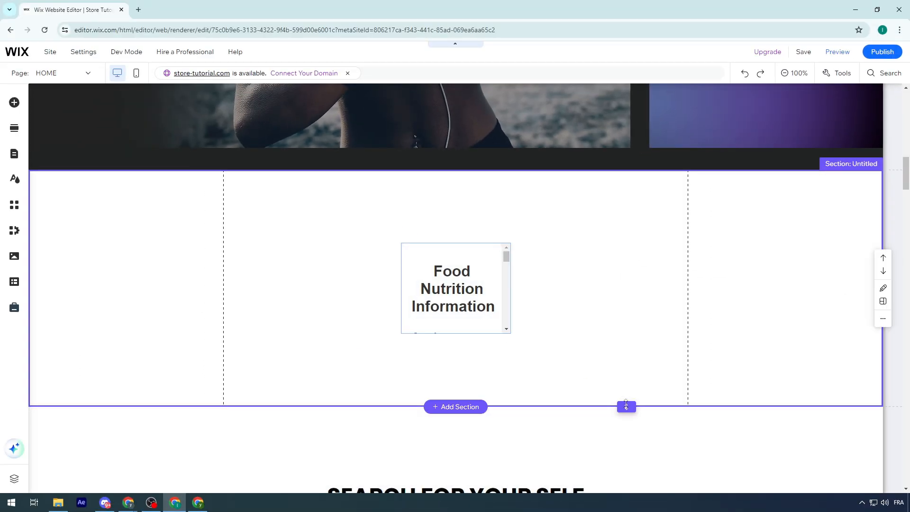
left_click_drag(650, 443, 653, 511)
scroll(629, 451, "down", 4)
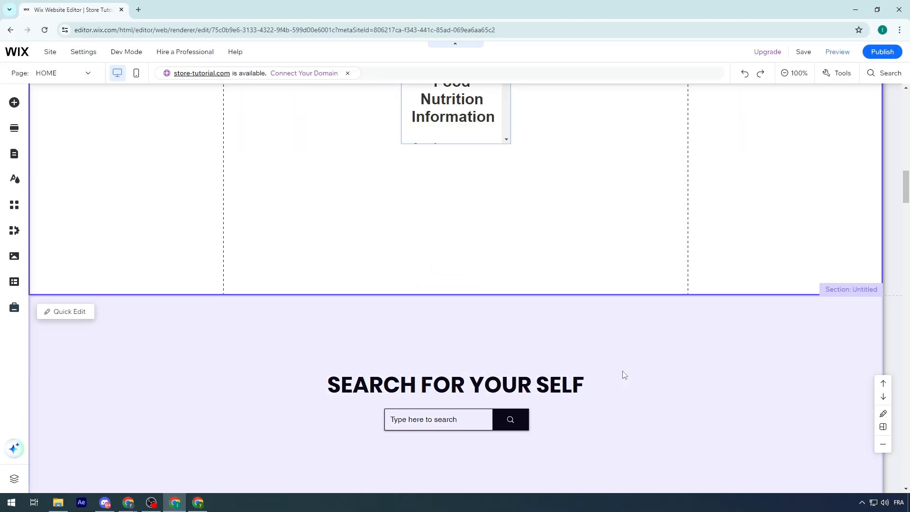
left_click_drag(621, 292, 620, 414)
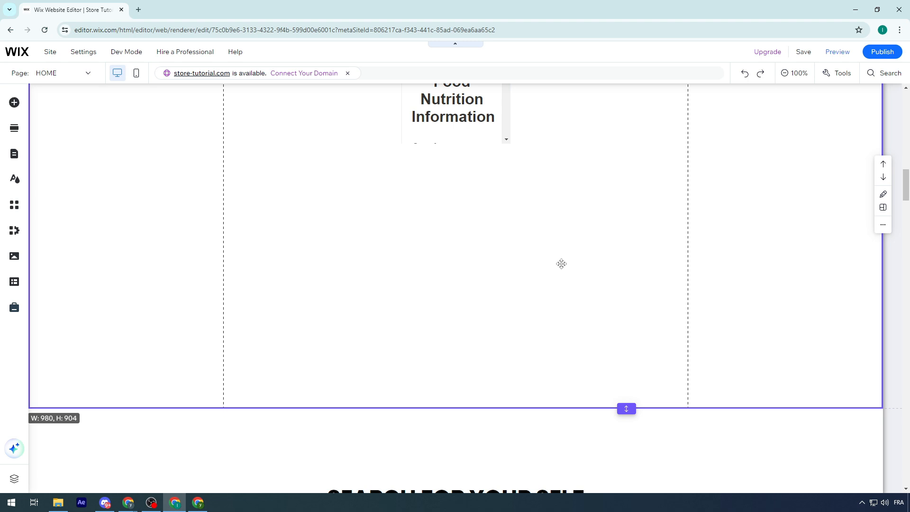
Enlarge the HTML embed to fit all four food entries and reposition it near the middle of the section.
left_click(474, 128)
left_click_drag(514, 147, 671, 397)
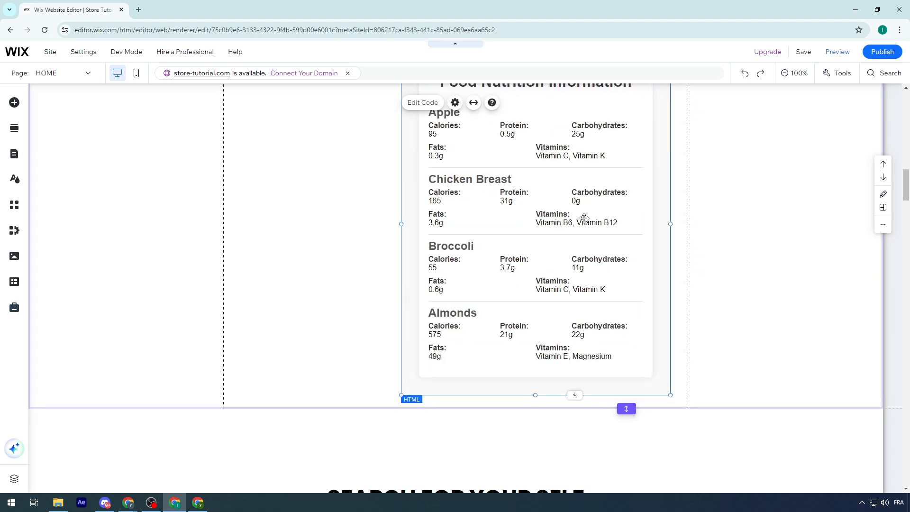
left_click_drag(583, 217, 544, 185)
scroll(573, 195, "up", 2)
left_click_drag(331, 296, 240, 296)
left_click_drag(476, 246, 498, 232)
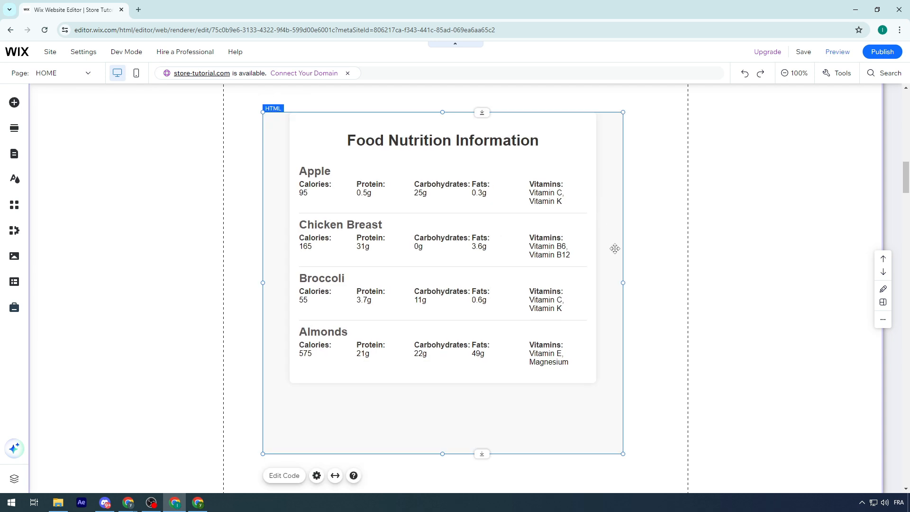
Align the embed with the section's left gridline, widen it to the right gridline, and deselect it.
left_click_drag(622, 285, 694, 265)
left_click_drag(598, 226, 569, 226)
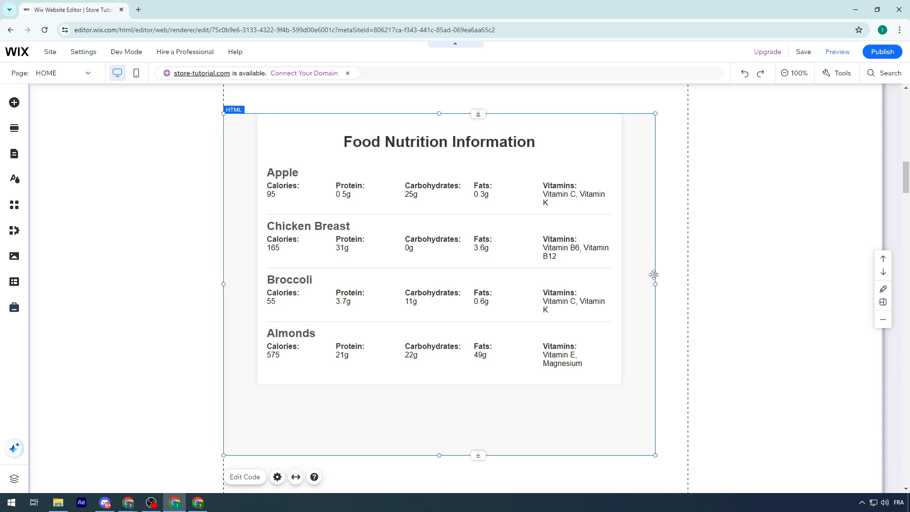
left_click_drag(655, 284, 688, 283)
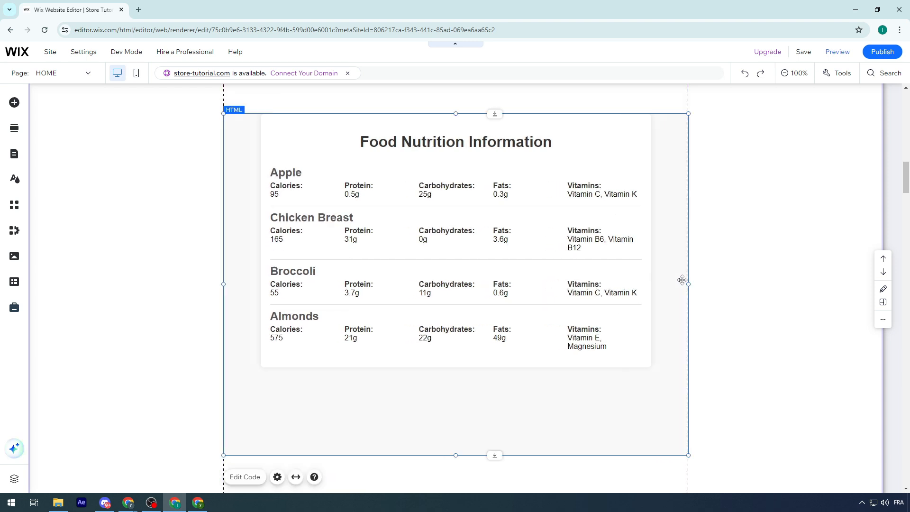
left_click(526, 302)
left_click(780, 188)
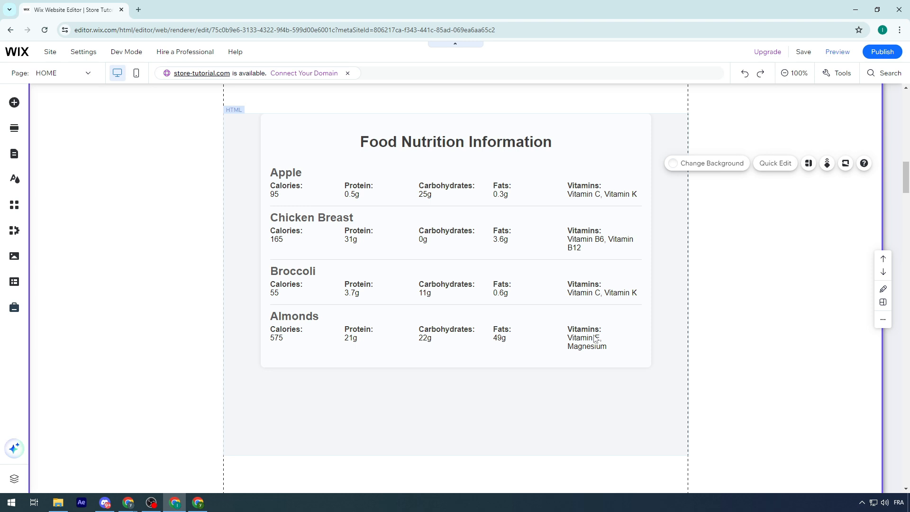
Switch to the ChatGPT window and send the request "add a good styling in css to the code".
mouse_move(128, 502)
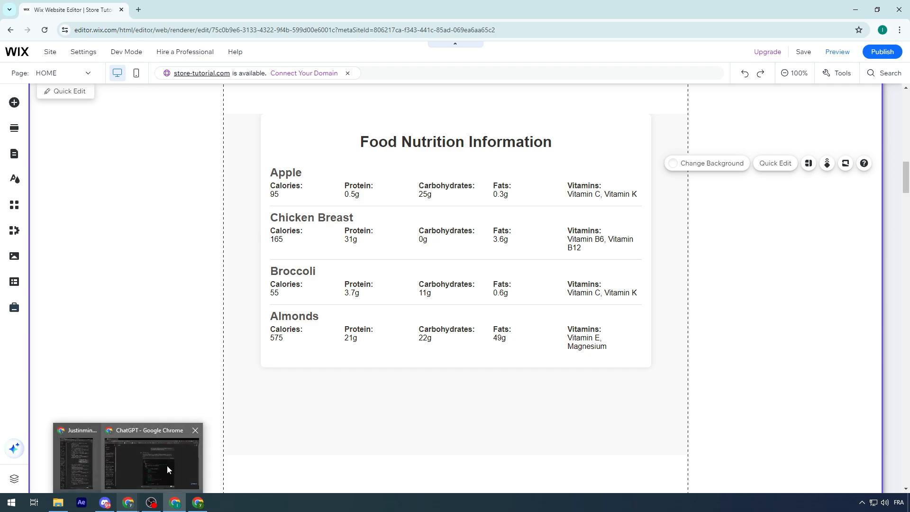
left_click(167, 466)
type("add a good styling in css")
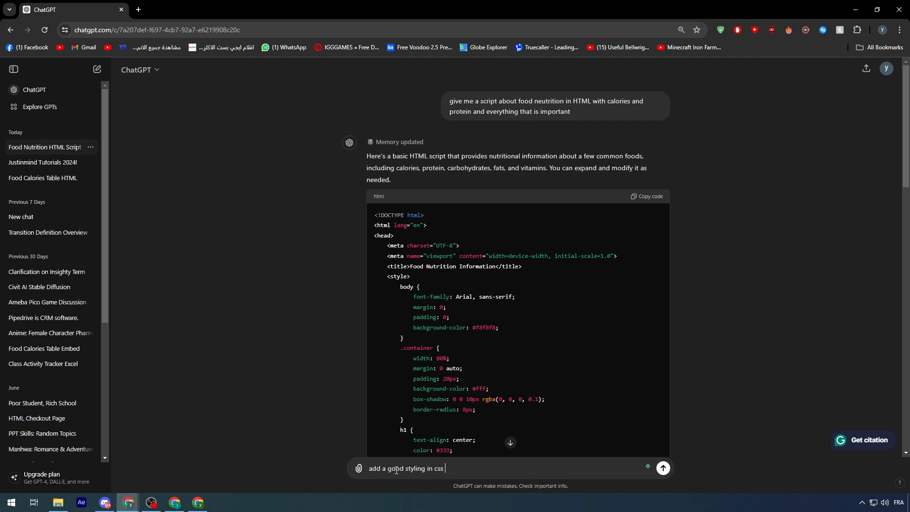
type("to the code")
key("Return")
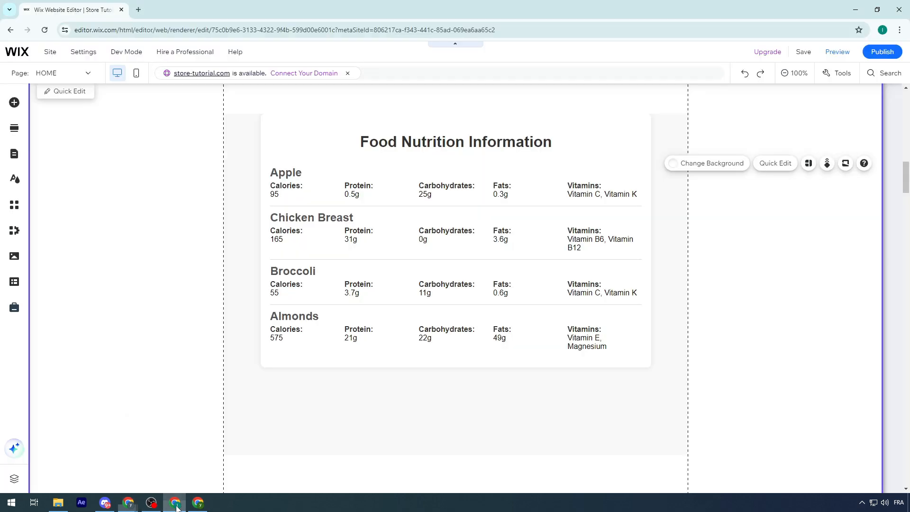
Switch back to the Wix editor and shorten the HTML embed so it ends just below the Almonds entry.
left_click(175, 502)
scroll(359, 307, "down", 1)
left_click(362, 302)
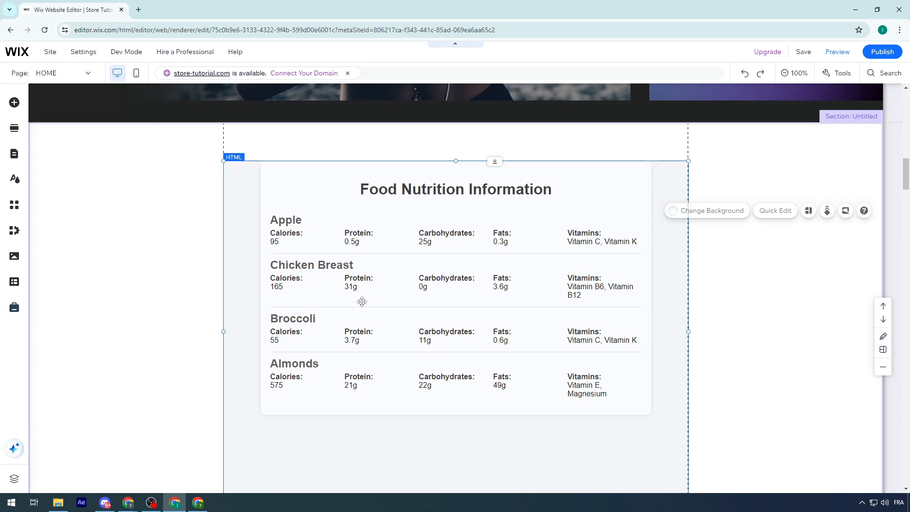
scroll(362, 301, "down", 6)
left_click_drag(457, 216, 449, 163)
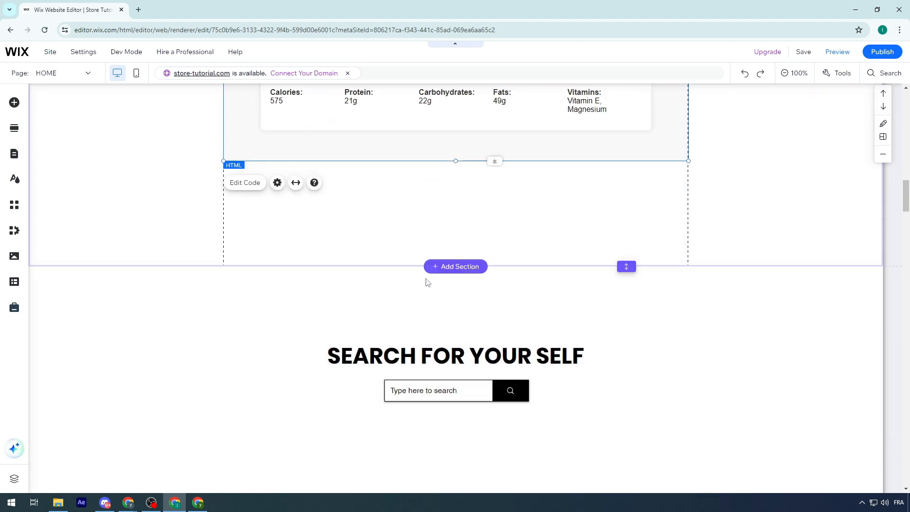
Add two blank sections between the nutrition table section and the SEARCH FOR YOUR SELF section.
left_click(432, 270)
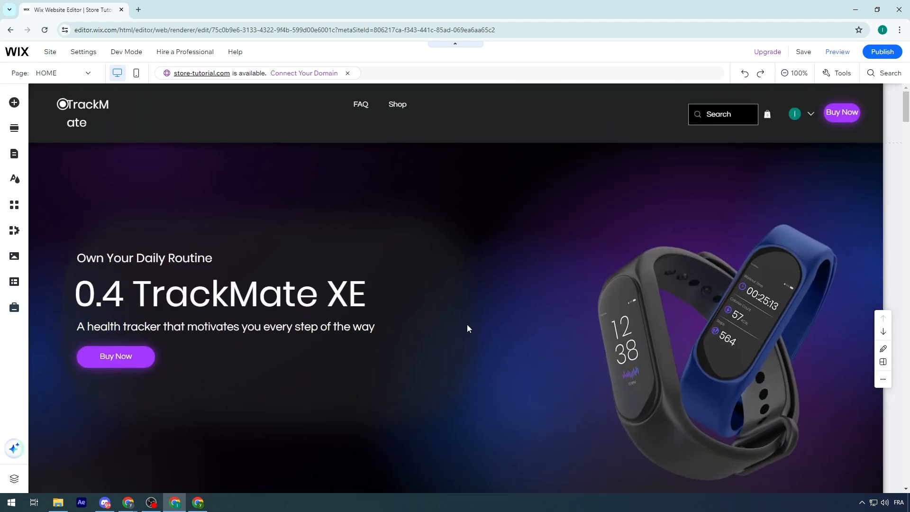
scroll(459, 311, "down", 20)
scroll(453, 286, "down", 4)
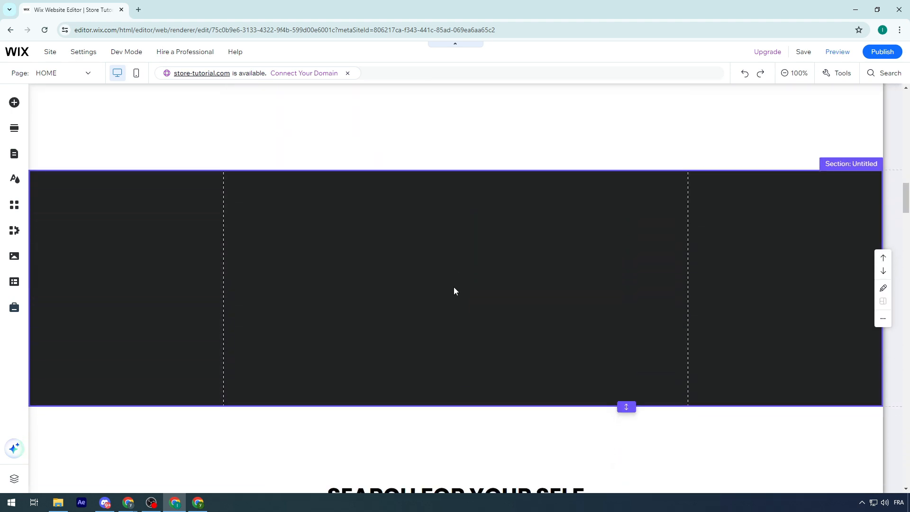
left_click(459, 311)
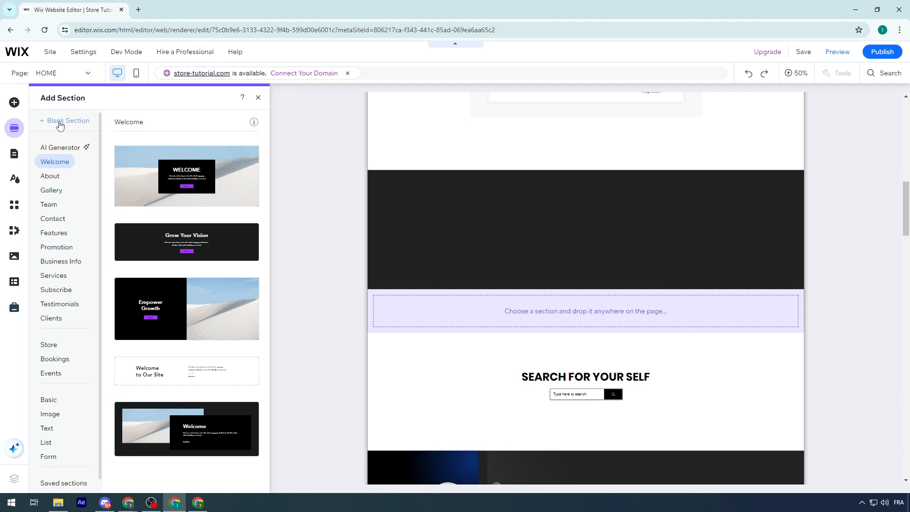
left_click(60, 125)
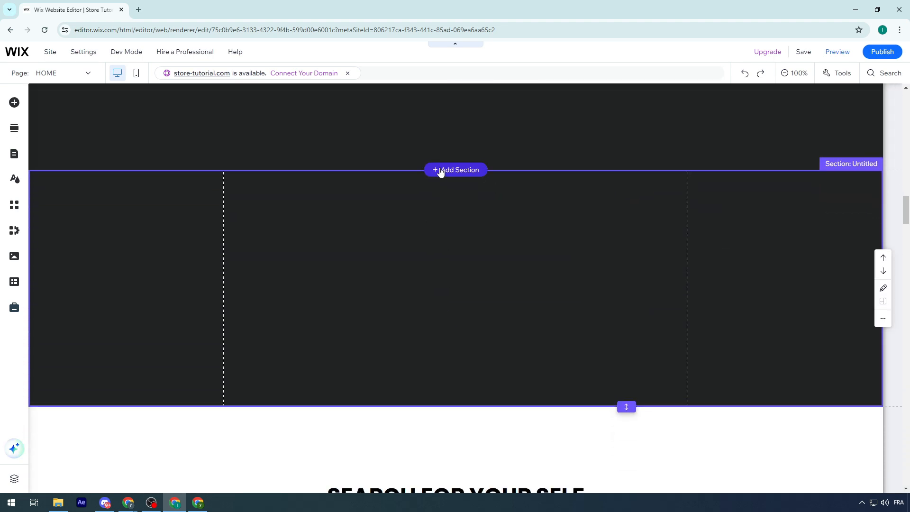
Change the background color of the lower blank section to white, #FFFFFF.
left_click(417, 218)
left_click(422, 195)
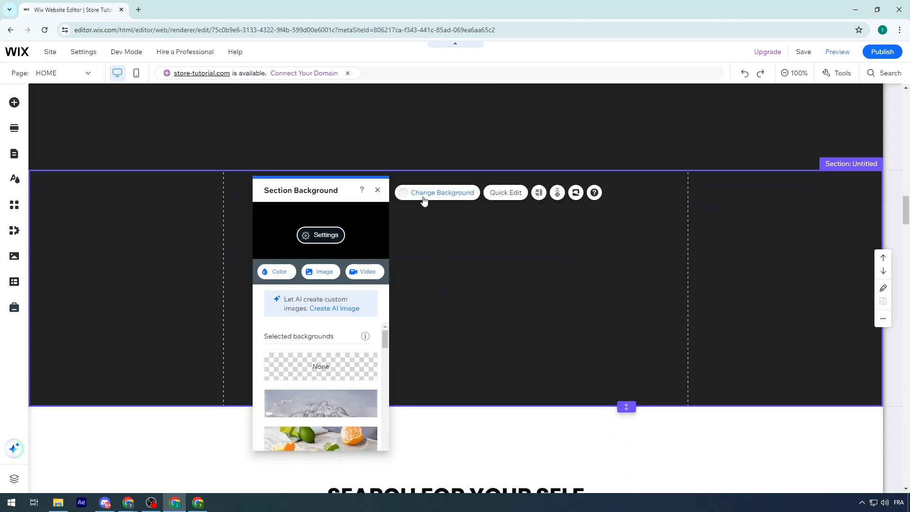
left_click(320, 235)
left_click(363, 252)
left_click(457, 335)
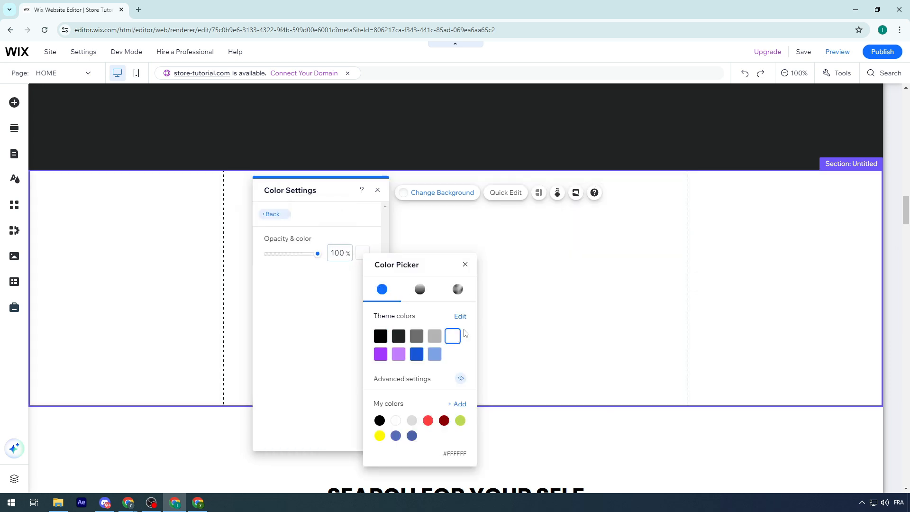
left_click(538, 336)
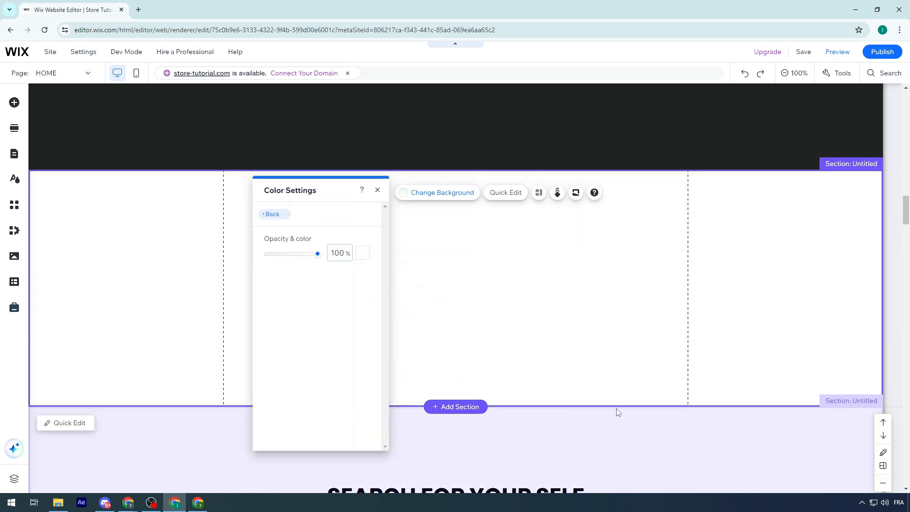
Extend the height of the white blank section to about 1179 px and close its color settings.
left_click_drag(626, 406, 628, 494)
scroll(623, 402, "down", 6)
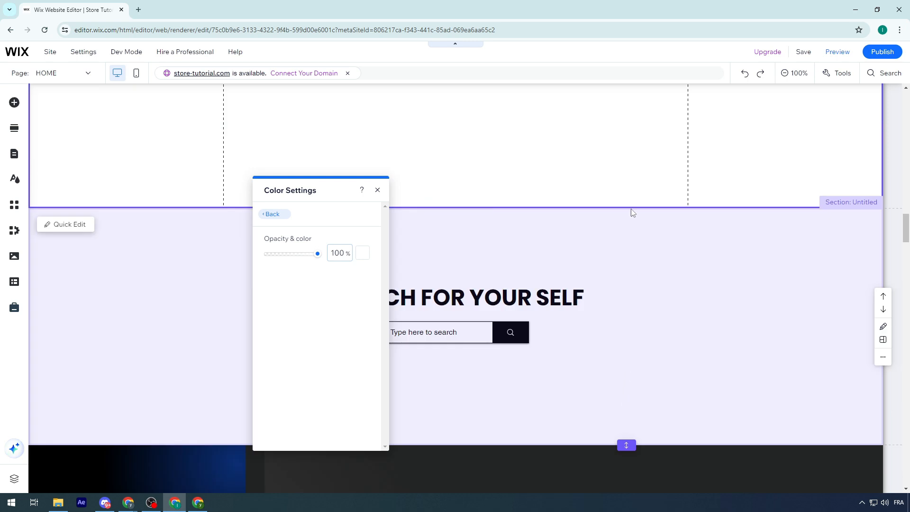
left_click_drag(626, 204, 626, 444)
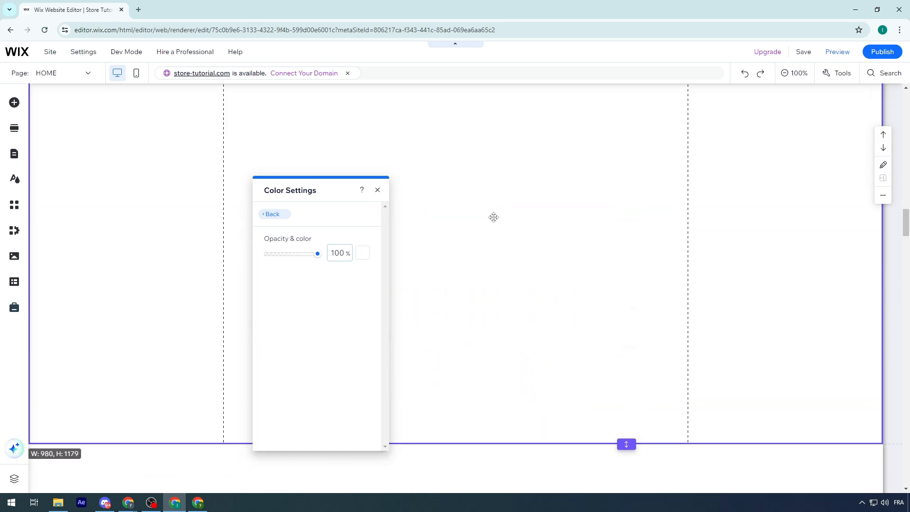
left_click(377, 190)
Add an Embed HTML element to the white section and close its settings without entering code.
left_click(15, 103)
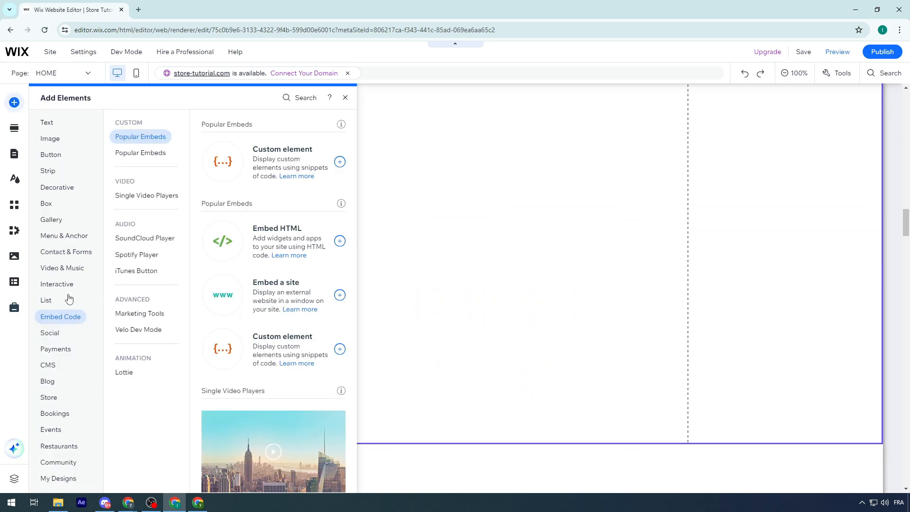
left_click(60, 333)
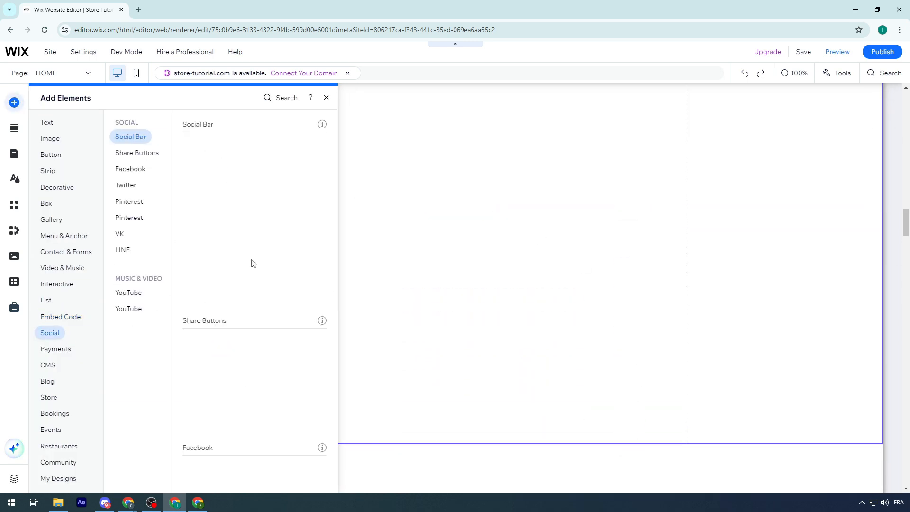
left_click(60, 317)
left_click(339, 239)
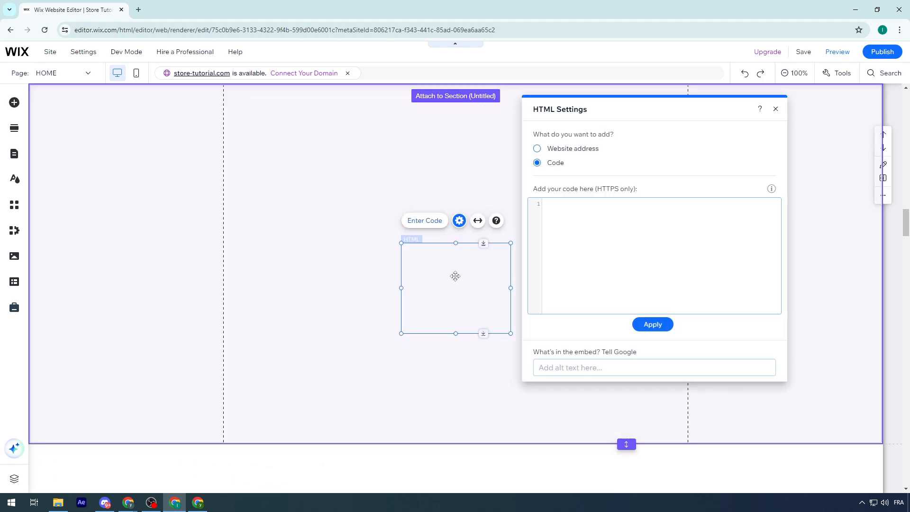
left_click(889, 231)
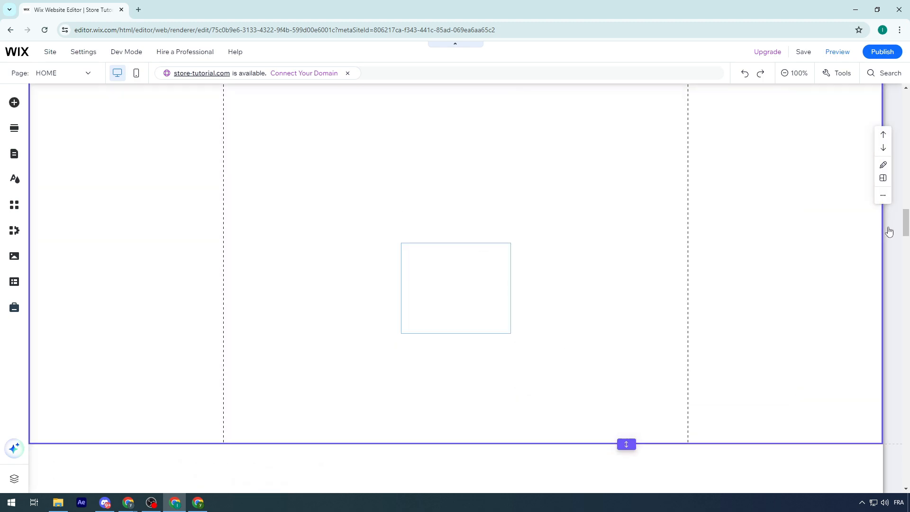
Move the empty HTML element higher in the white section, keeping it near the horizontal center.
scroll(450, 346, "up", 1)
left_click(467, 356)
left_click_drag(467, 355, 465, 246)
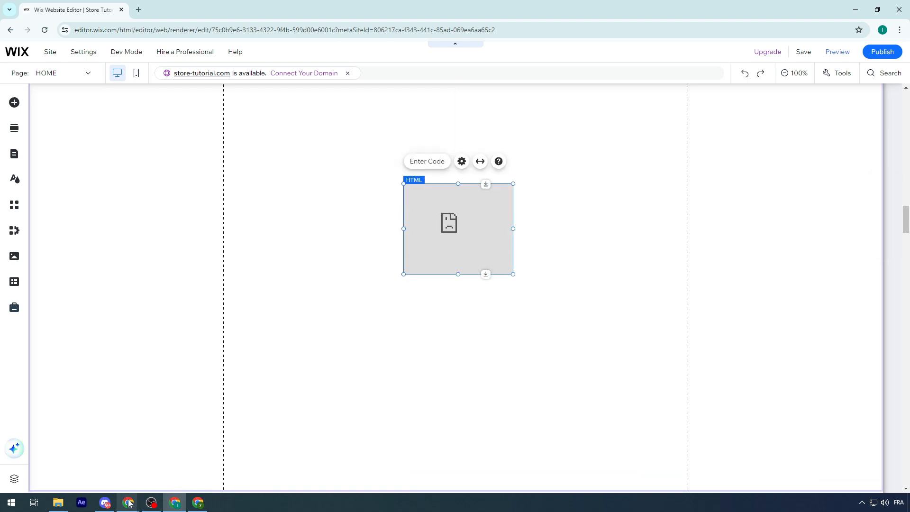
Switch to the ChatGPT window and compare the CSS of the original nutrition script with the restyled version.
mouse_move(172, 500)
left_click(154, 456)
scroll(488, 396, "up", 3)
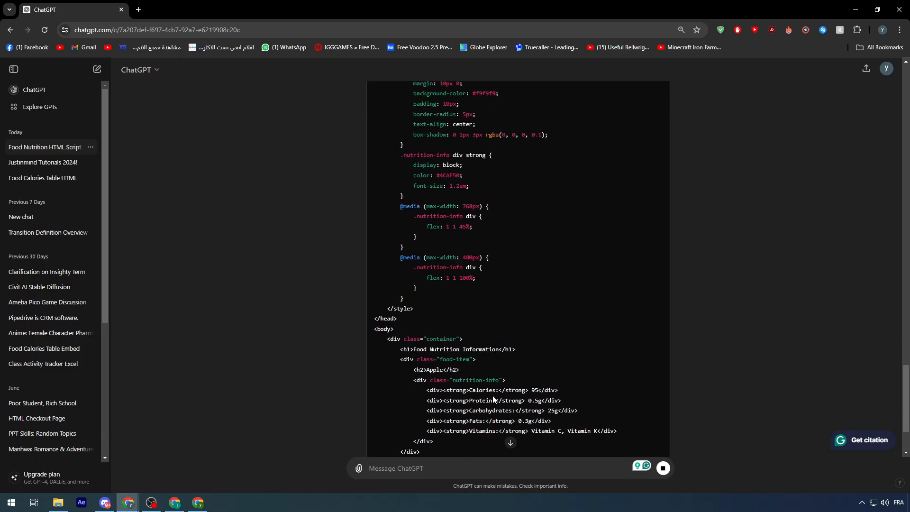
scroll(493, 390, "down", 3)
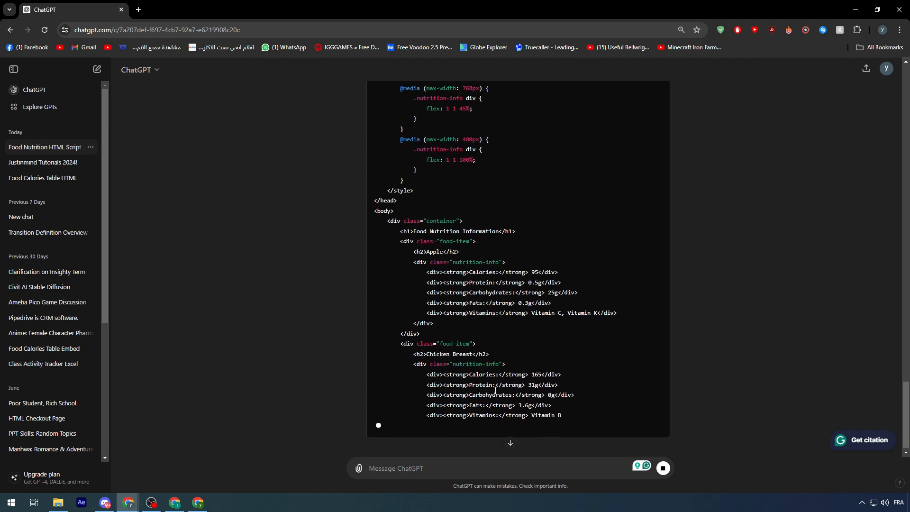
scroll(513, 402, "down", 1)
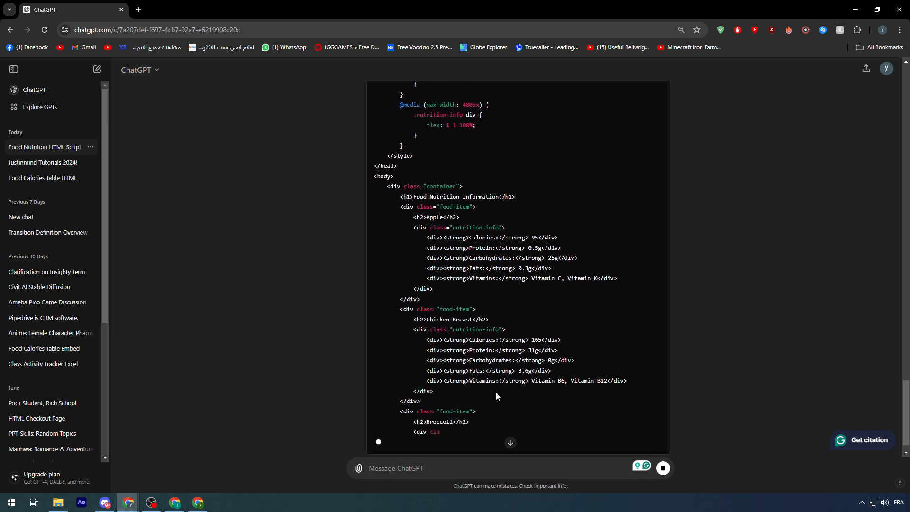
scroll(494, 389, "up", 12)
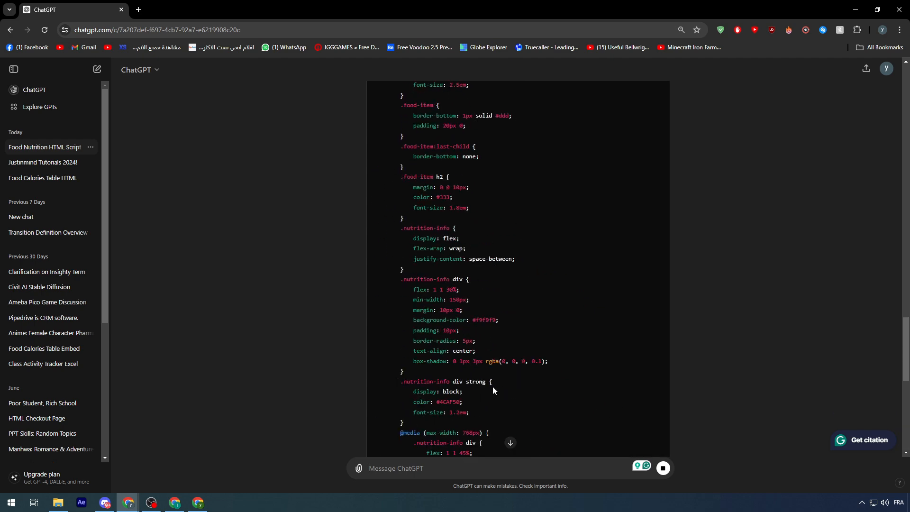
scroll(498, 360, "up", 20)
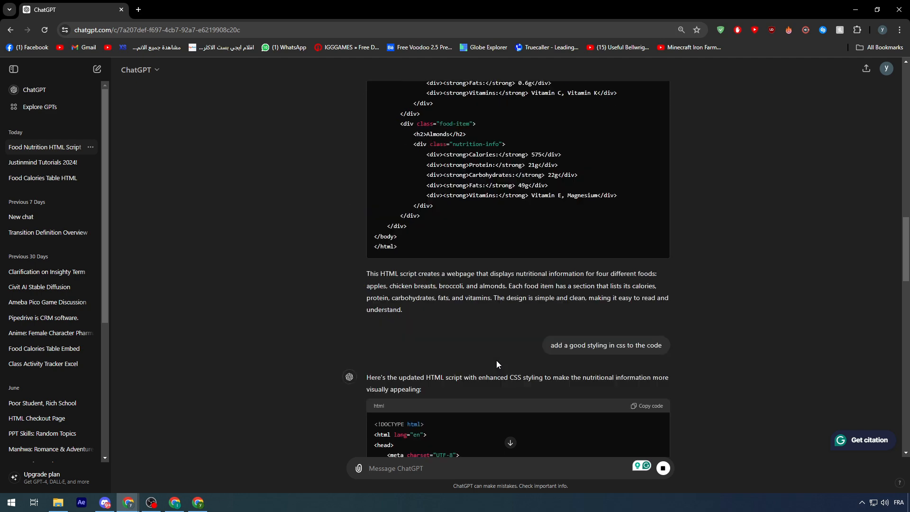
scroll(453, 332, "down", 2)
left_click_drag(412, 260, 473, 317)
left_click(496, 322)
scroll(487, 318, "up", 2)
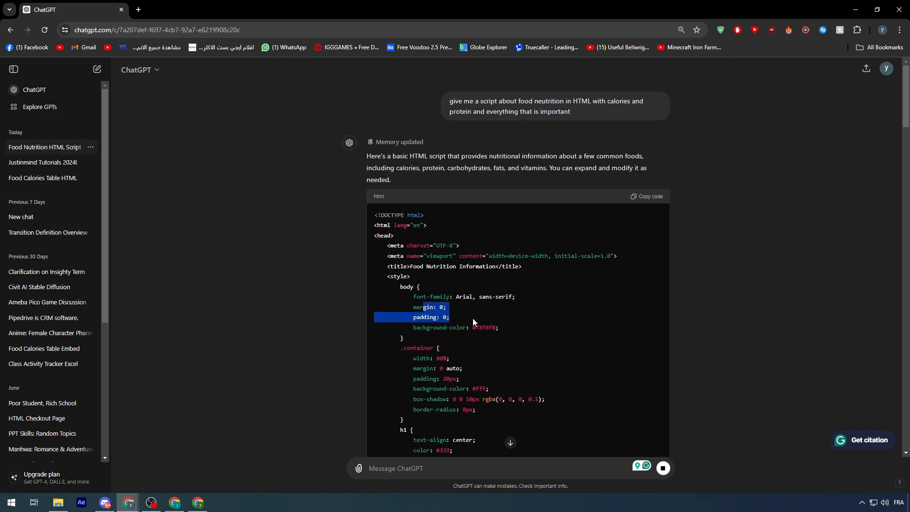
left_click(505, 327)
scroll(507, 336, "down", 15)
scroll(508, 344, "down", 8)
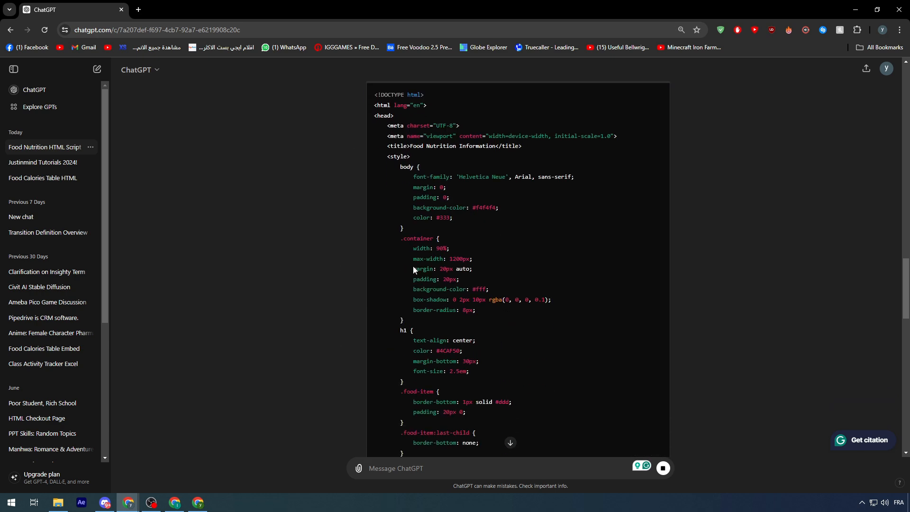
scroll(414, 266, "down", 2)
scroll(468, 288, "down", 10)
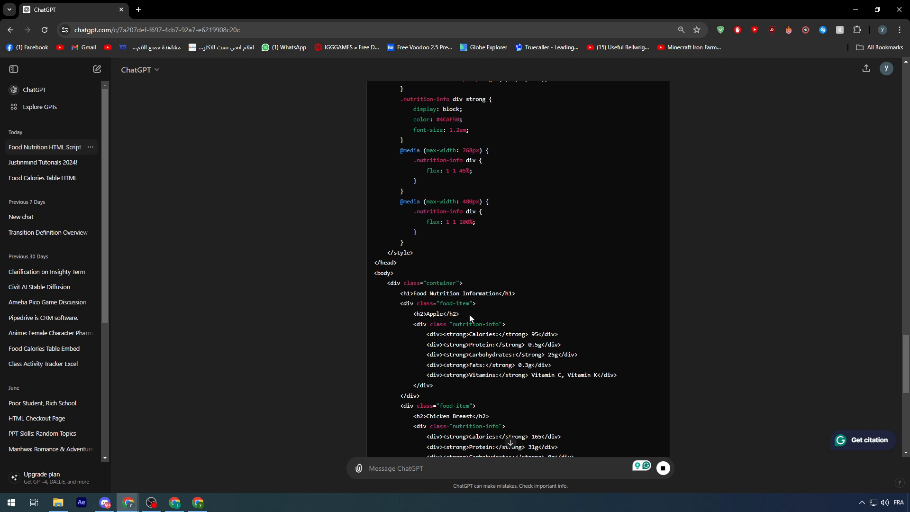
left_click(509, 442)
Copy the updated nutrition script from ChatGPT's reply to the styling request.
left_click_drag(905, 424, 881, 248)
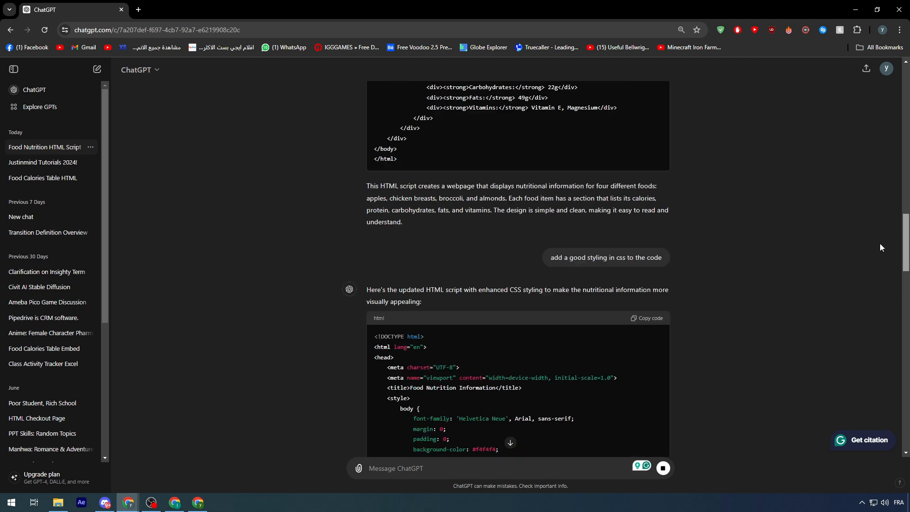
scroll(881, 248, "up", 1)
left_click(650, 358)
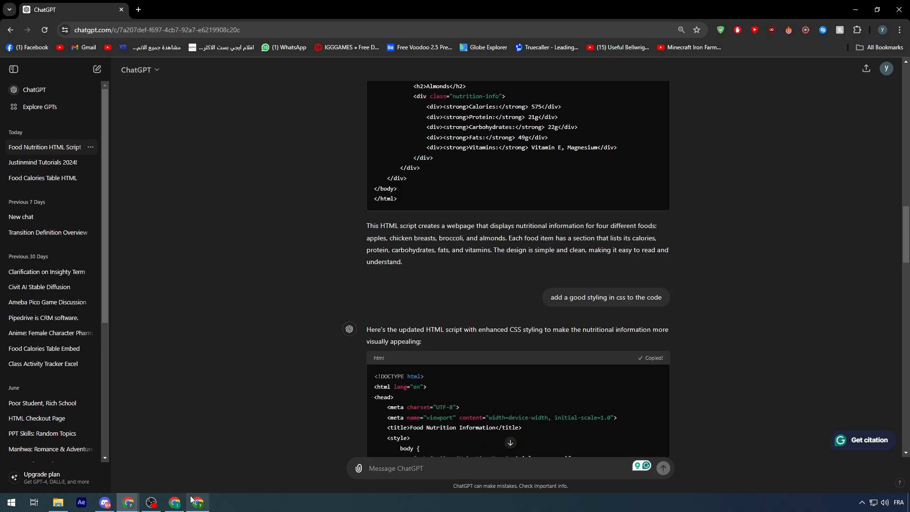
Switch back to the Wix editor, paste the restyled code into the empty HTML element, and update it.
left_click(174, 460)
double_click(435, 228)
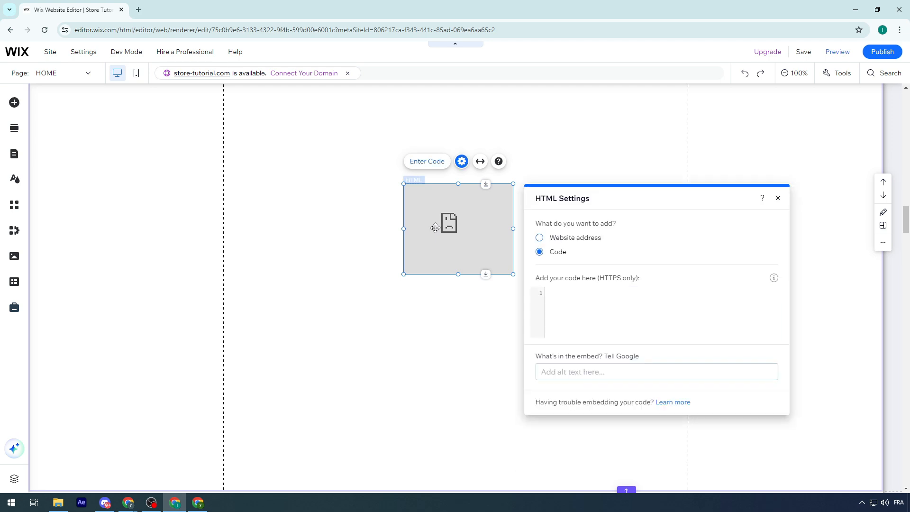
left_click(613, 311)
key("ctrl+v")
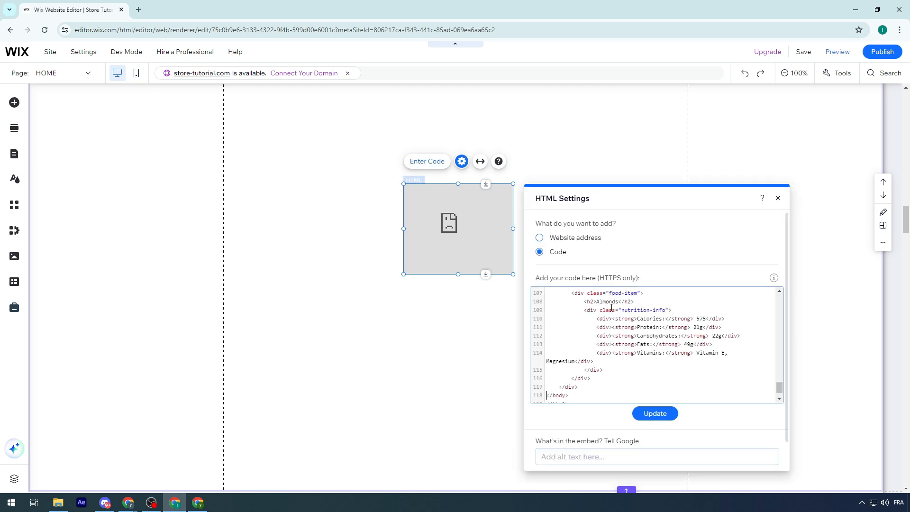
left_click(649, 422)
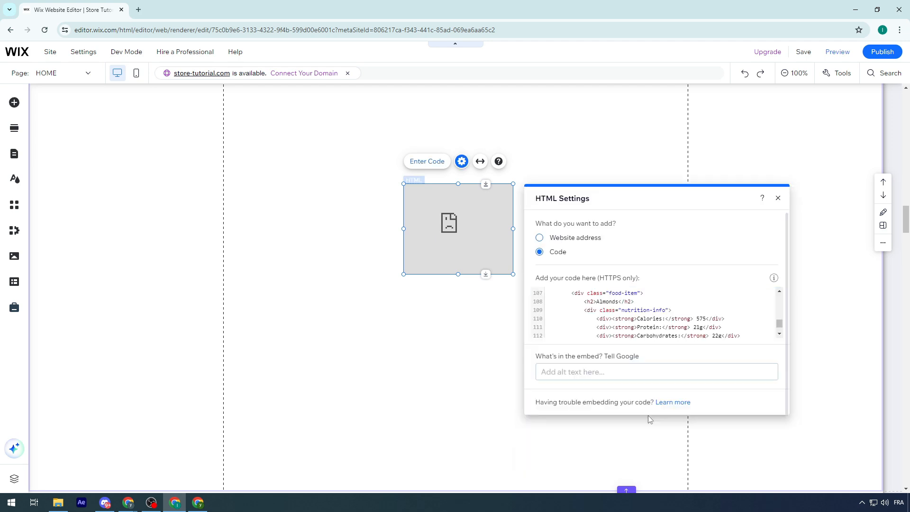
left_click(460, 336)
Enlarge the restyled HTML embed, move it higher, and widen it on both sides nearly to the section's gridlines.
left_click(469, 239)
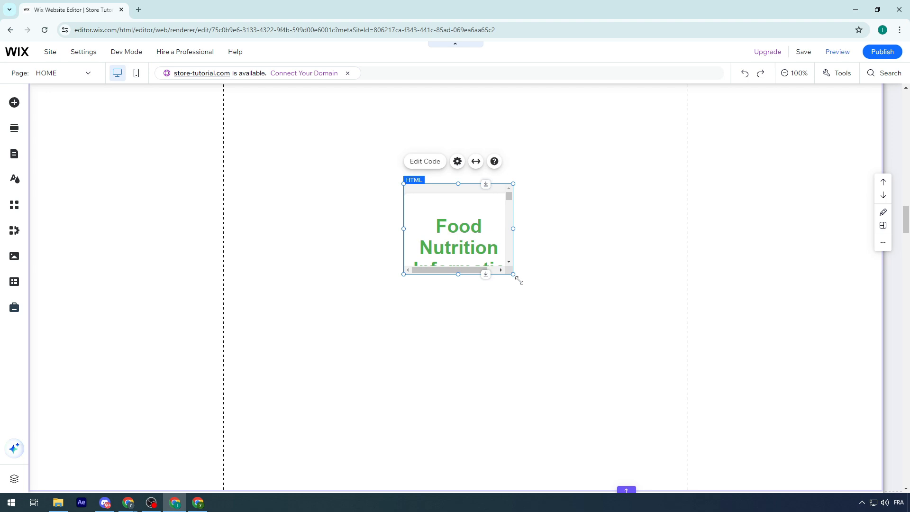
left_click_drag(513, 274, 656, 493)
left_click_drag(501, 192, 441, 132)
left_click_drag(343, 278, 230, 278)
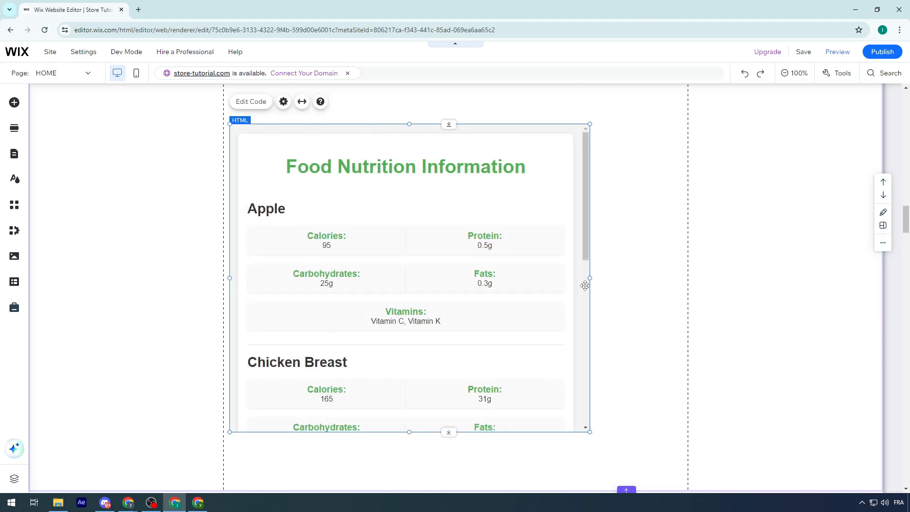
left_click_drag(589, 279, 683, 280)
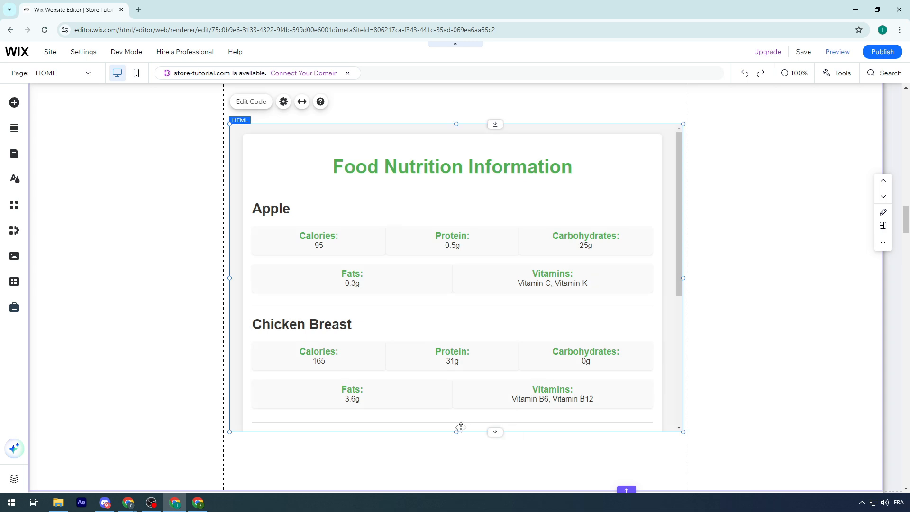
Lengthen the restyled HTML embed downward and extend its section's bottom edge well below the embed.
left_click_drag(458, 431, 422, 471)
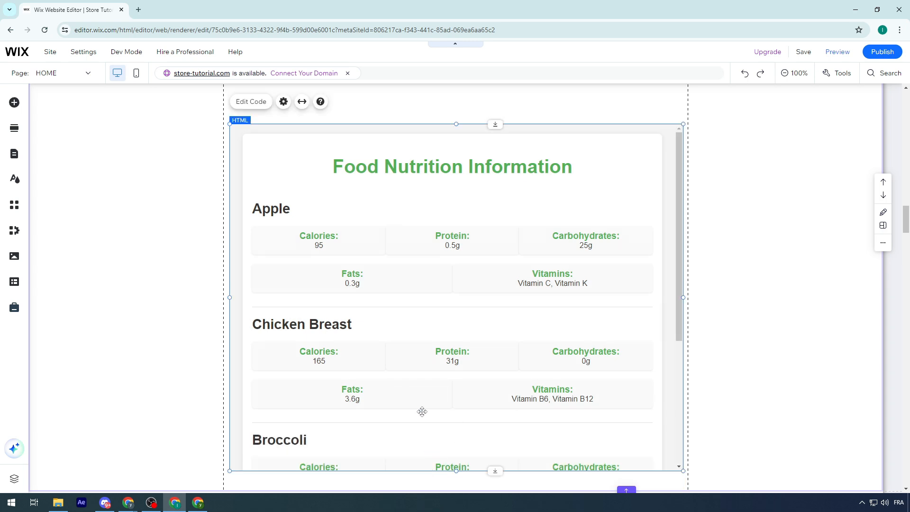
scroll(422, 411, "down", 7)
scroll(501, 219, "up", 1)
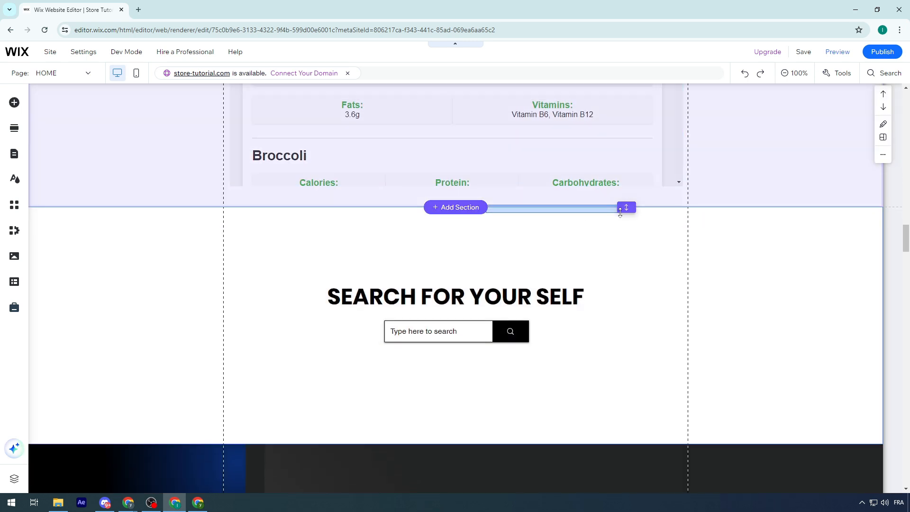
left_click_drag(621, 208, 625, 479)
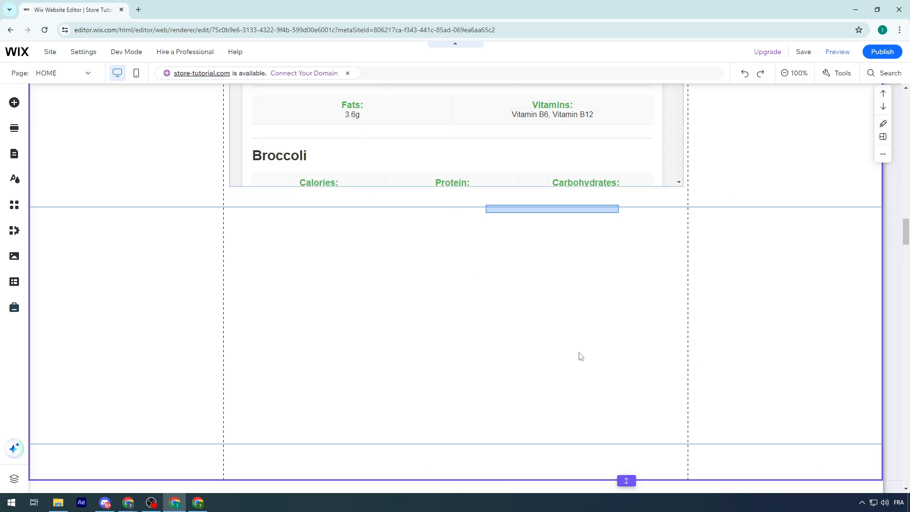
Move the restyled HTML embed up to the section's top edge and lengthen it downward to fit the whole table through Almonds.
scroll(525, 194, "up", 10)
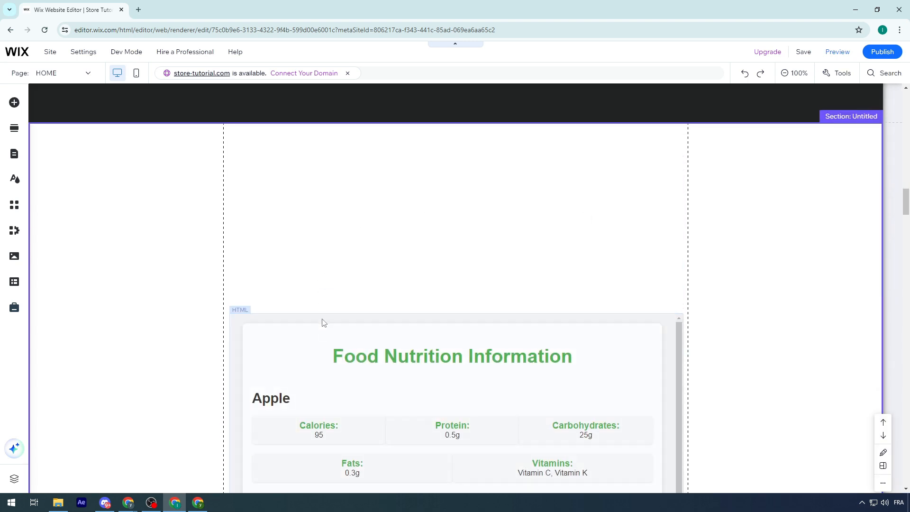
scroll(296, 237, "up", 5)
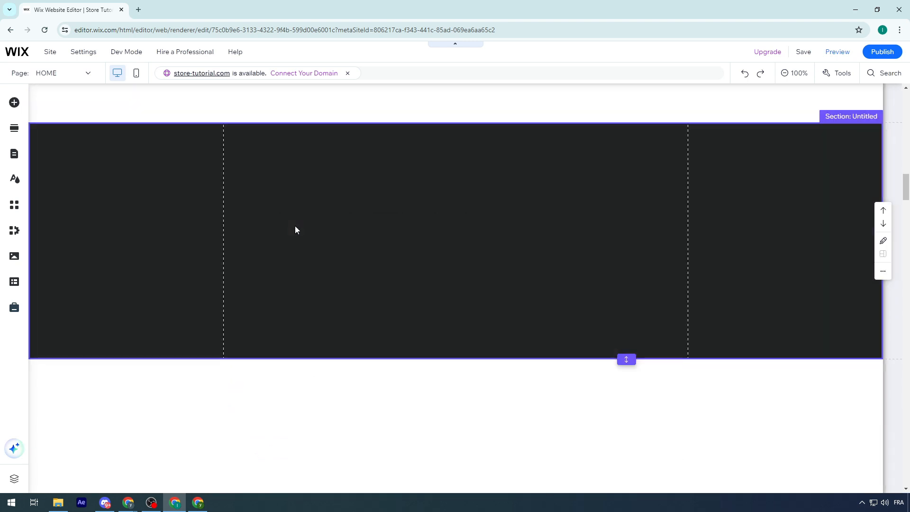
left_click(294, 227)
scroll(314, 342, "down", 5)
left_click(330, 352)
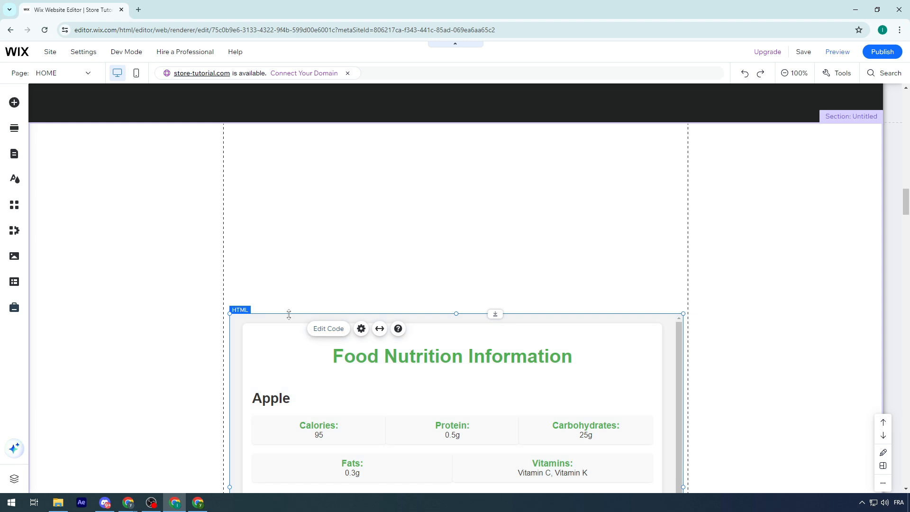
left_click_drag(287, 318, 281, 96)
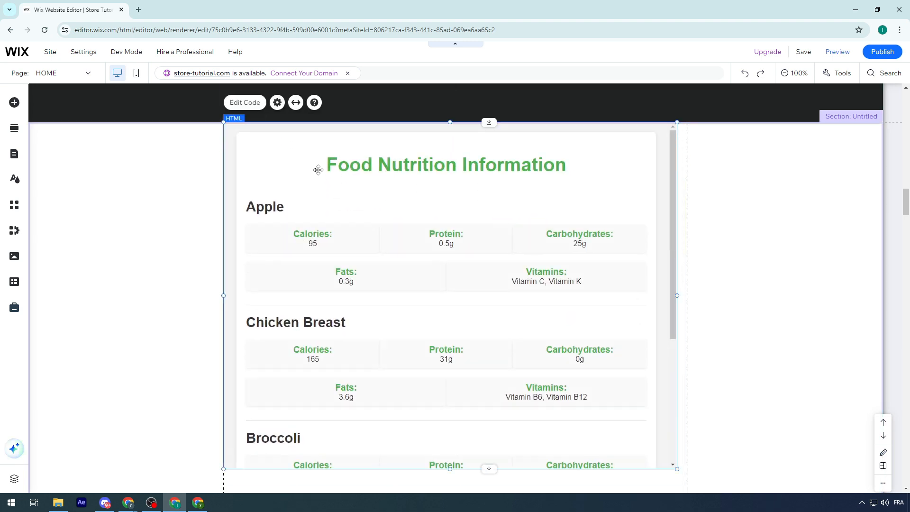
scroll(469, 267, "down", 5)
left_click_drag(450, 184, 447, 422)
Examine the restyled nutrition table from its heading through the Apple, Chicken Breast, Broccoli and Almonds entries.
scroll(465, 313, "up", 6)
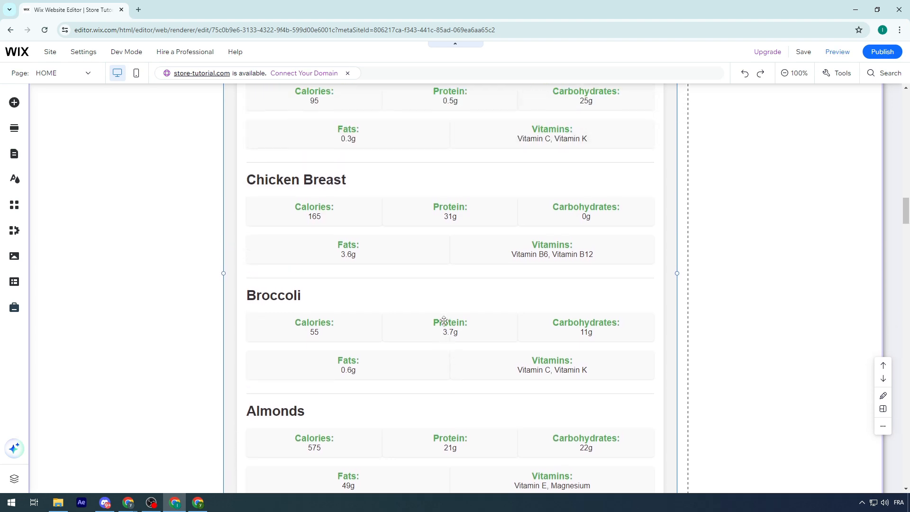
scroll(562, 265, "up", 16)
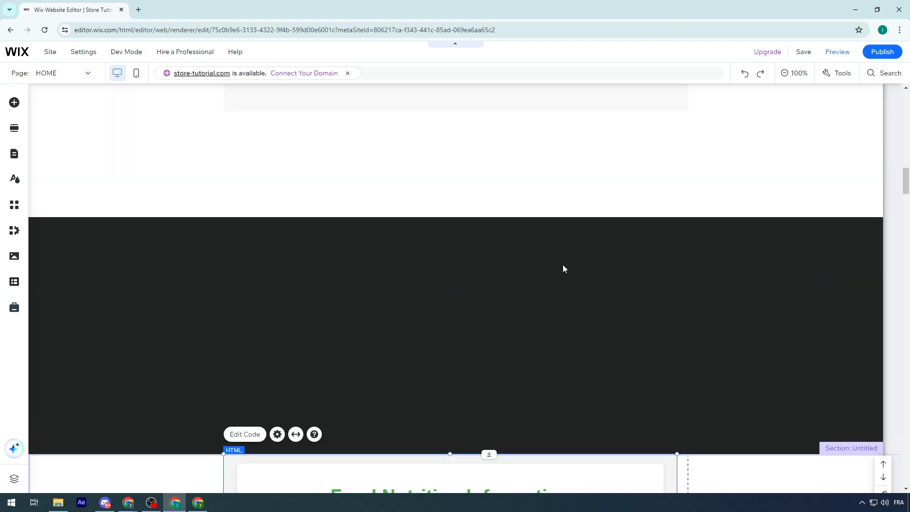
scroll(377, 305, "down", 10)
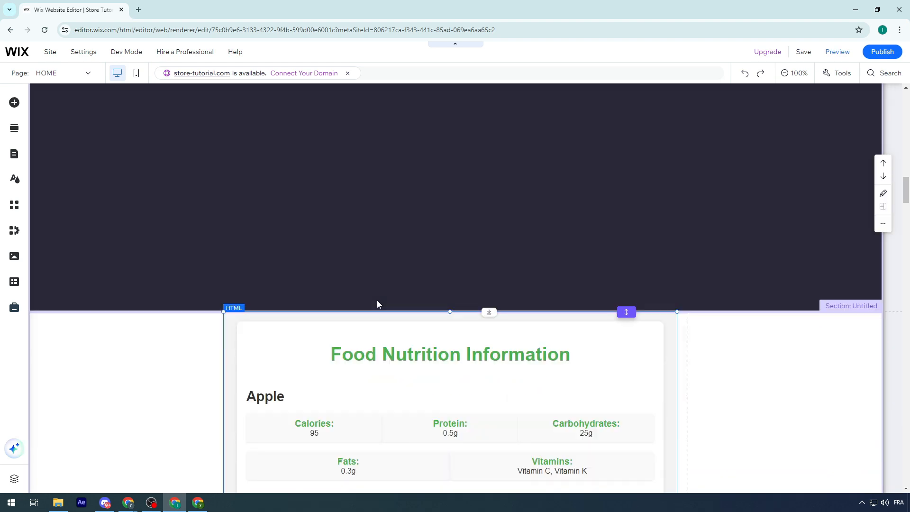
scroll(453, 300, "down", 2)
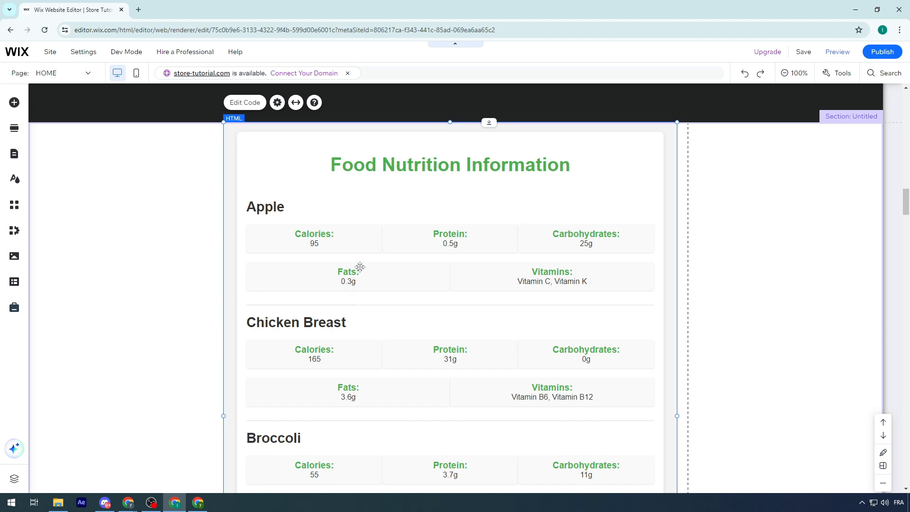
scroll(360, 266, "down", 6)
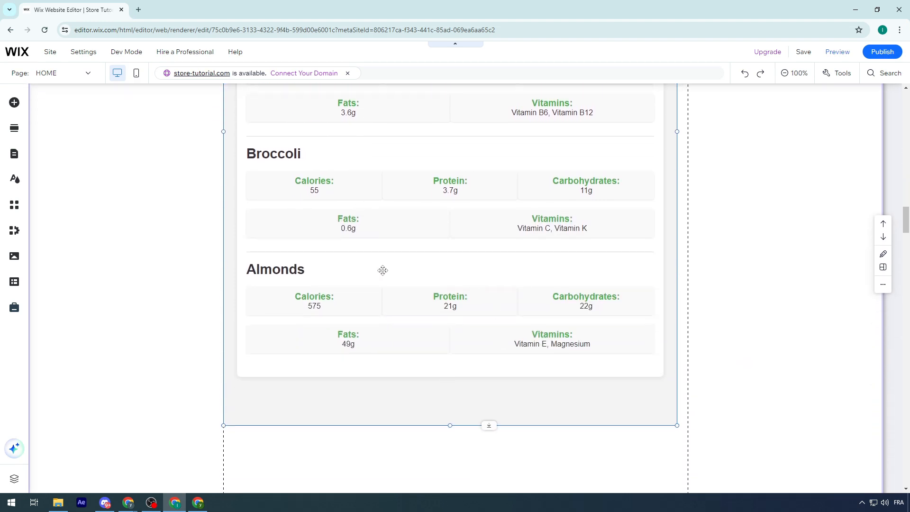
scroll(382, 268, "up", 8)
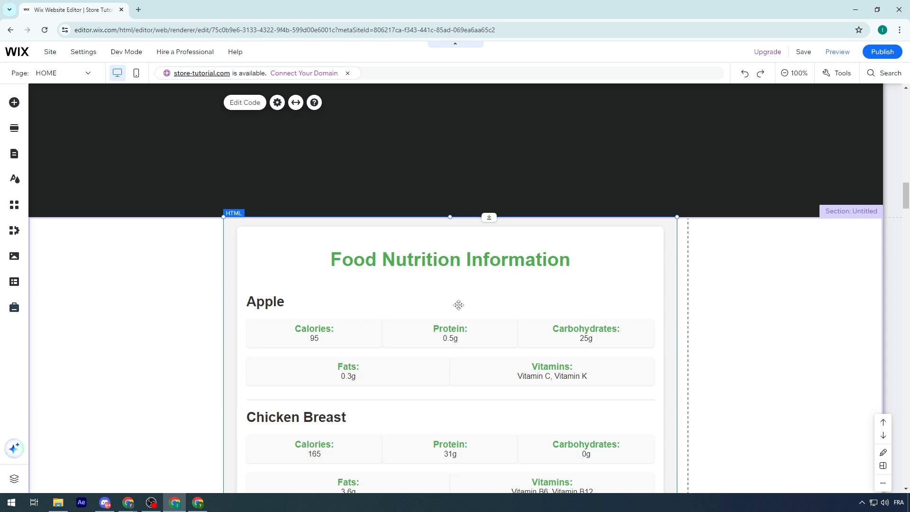
scroll(342, 279, "down", 1)
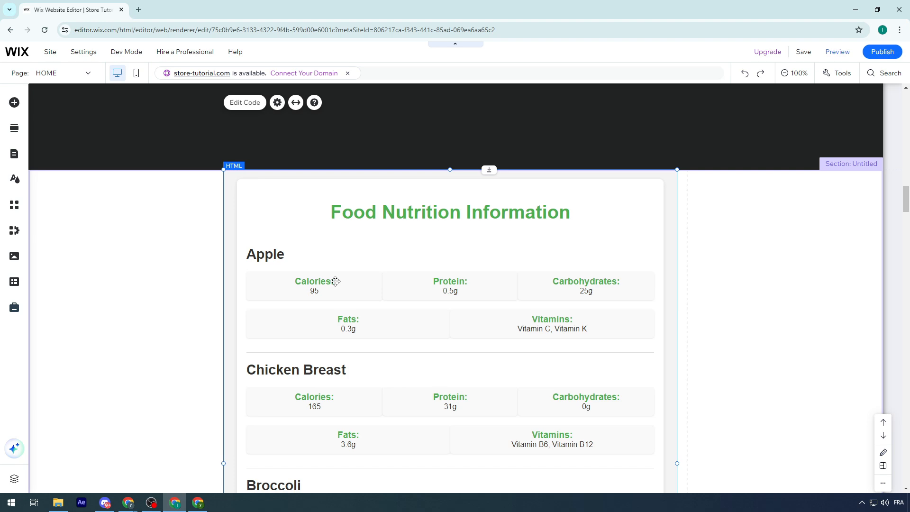
scroll(365, 265, "down", 5)
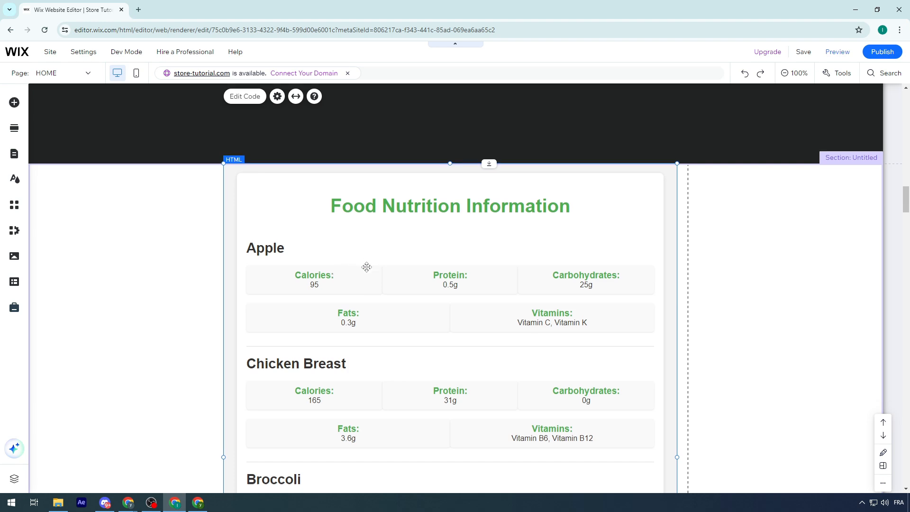
scroll(550, 325, "up", 7)
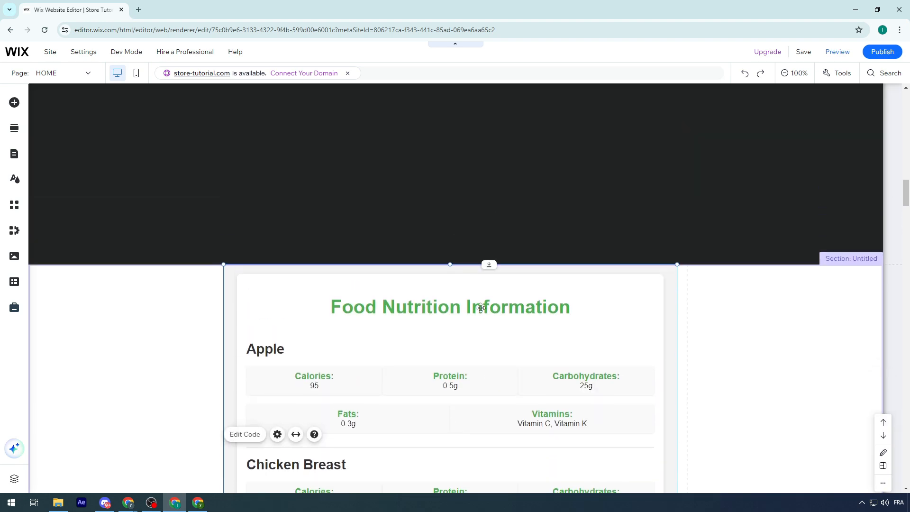
scroll(331, 238, "down", 5)
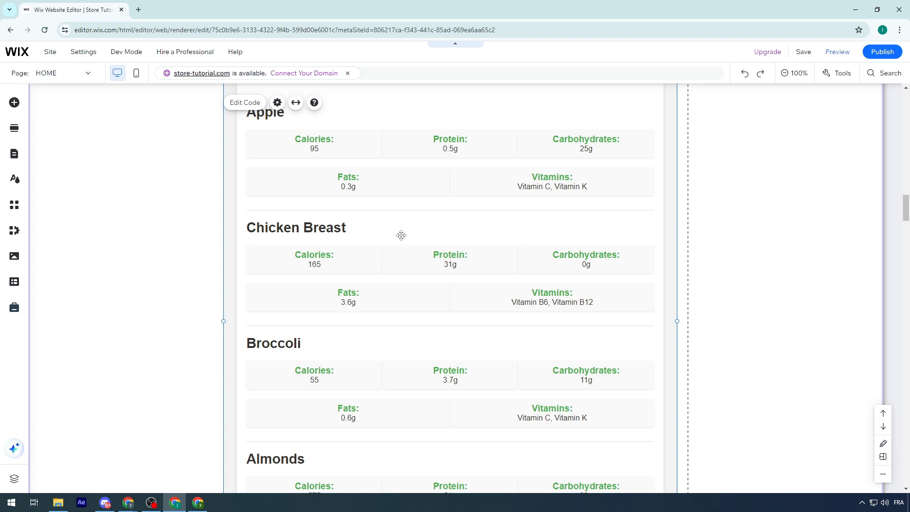
scroll(401, 235, "up", 4)
scroll(404, 244, "down", 4)
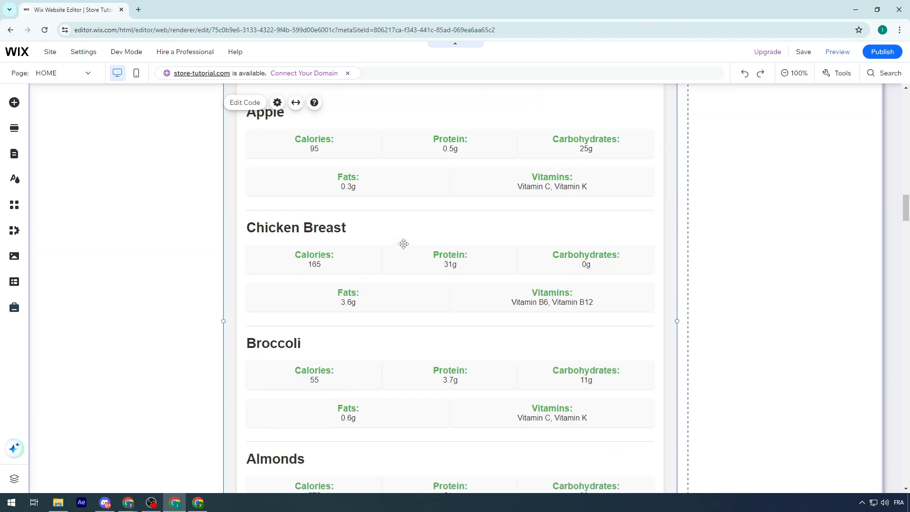
Look at the Embed HTML option among the addable elements and review the code inside the restyled nutrition embed.
left_click(14, 104)
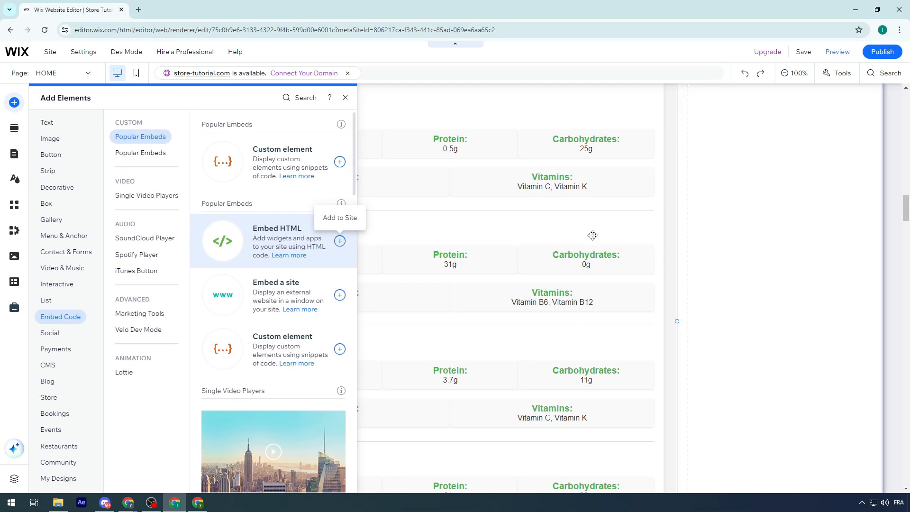
left_click(451, 248)
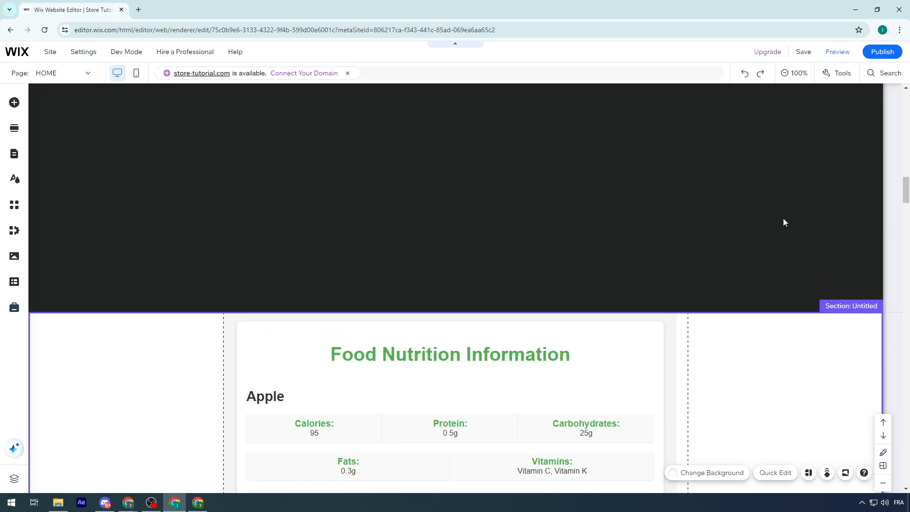
left_click(445, 353)
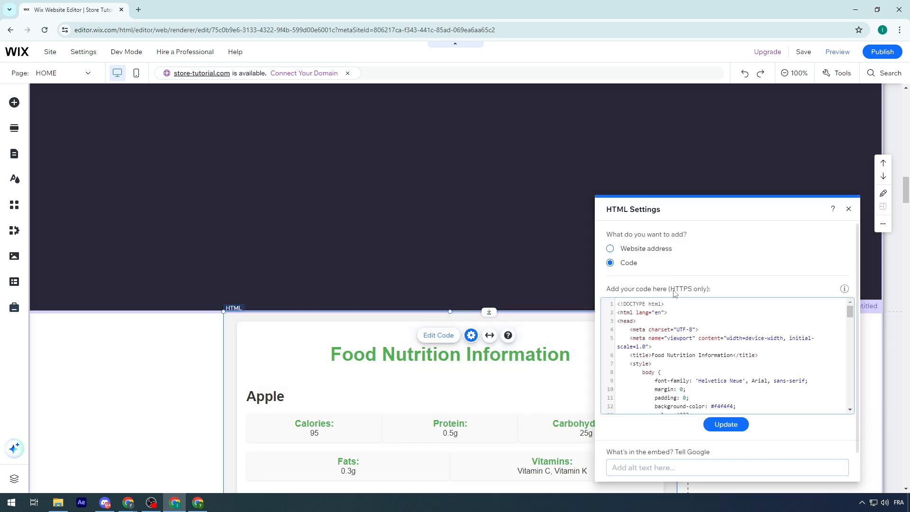
left_click_drag(672, 290, 692, 365)
left_click(711, 326)
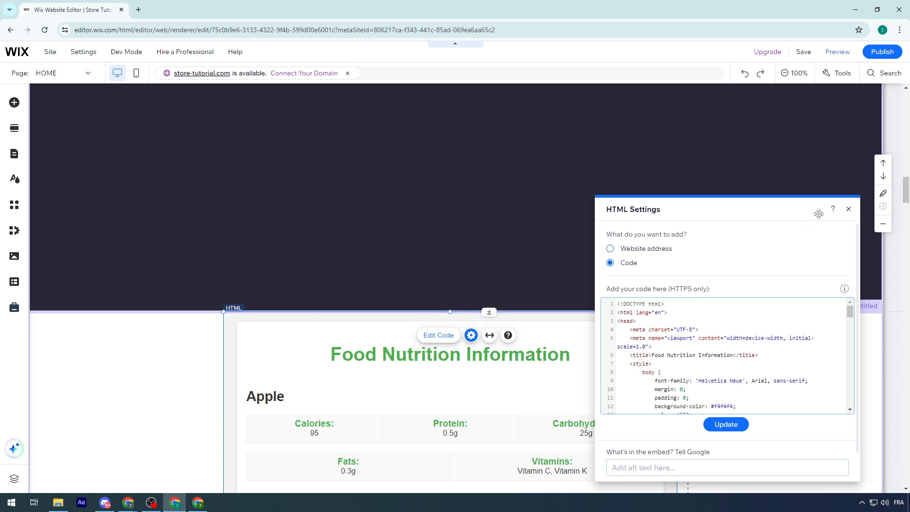
left_click(848, 209)
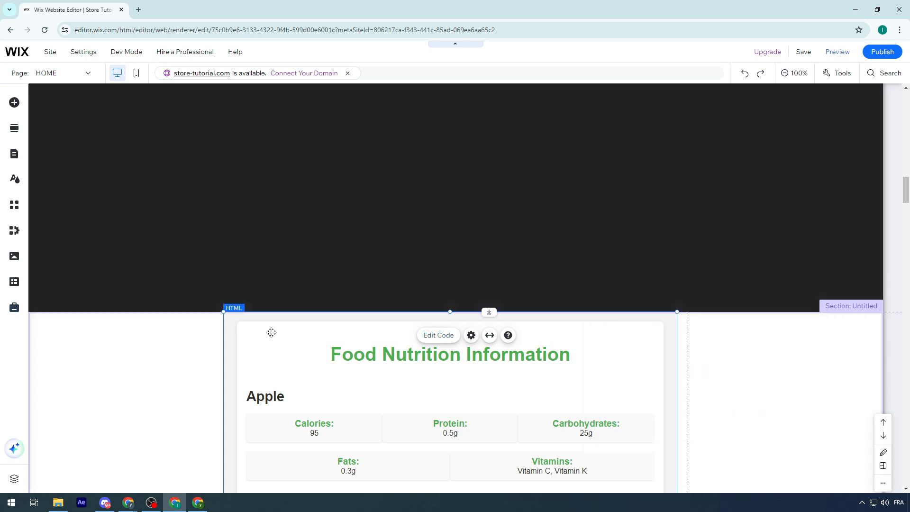